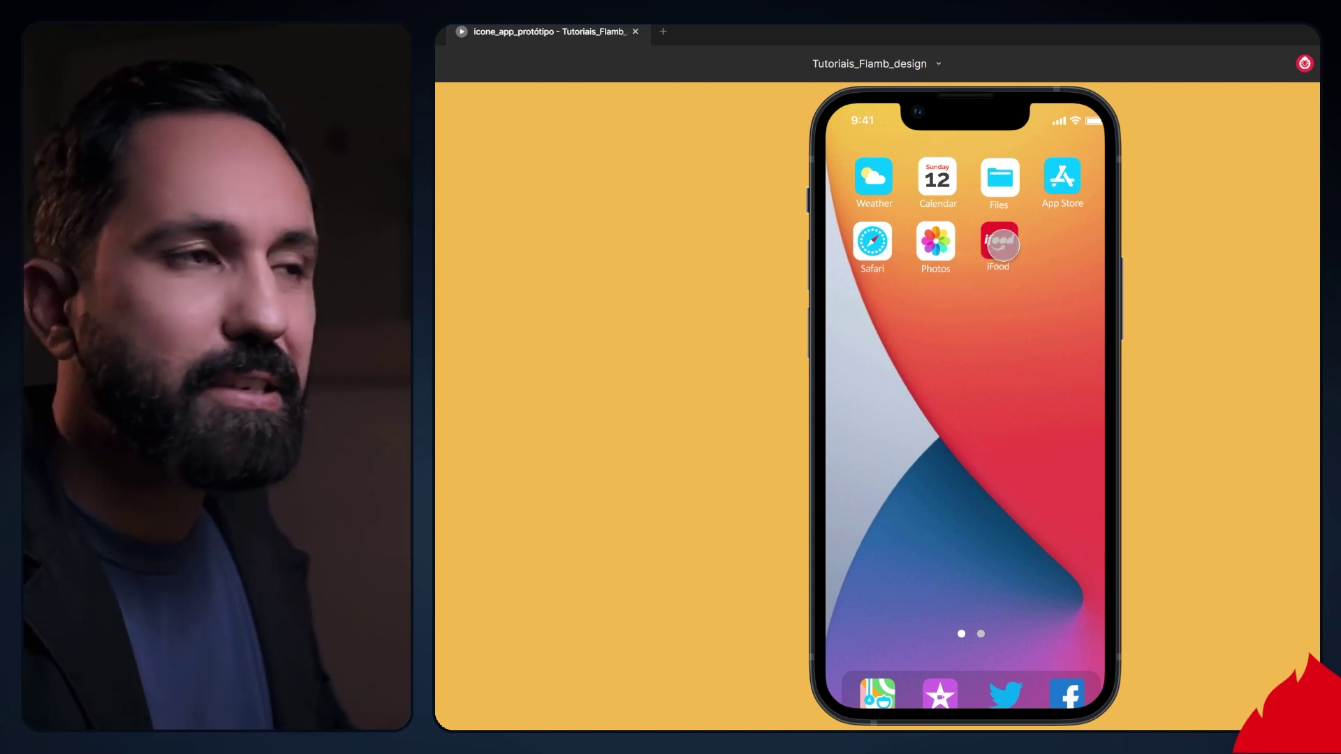
Step: Tap the iFood icon in the prototype player to watch the red splash transition
left_click(1002, 244)
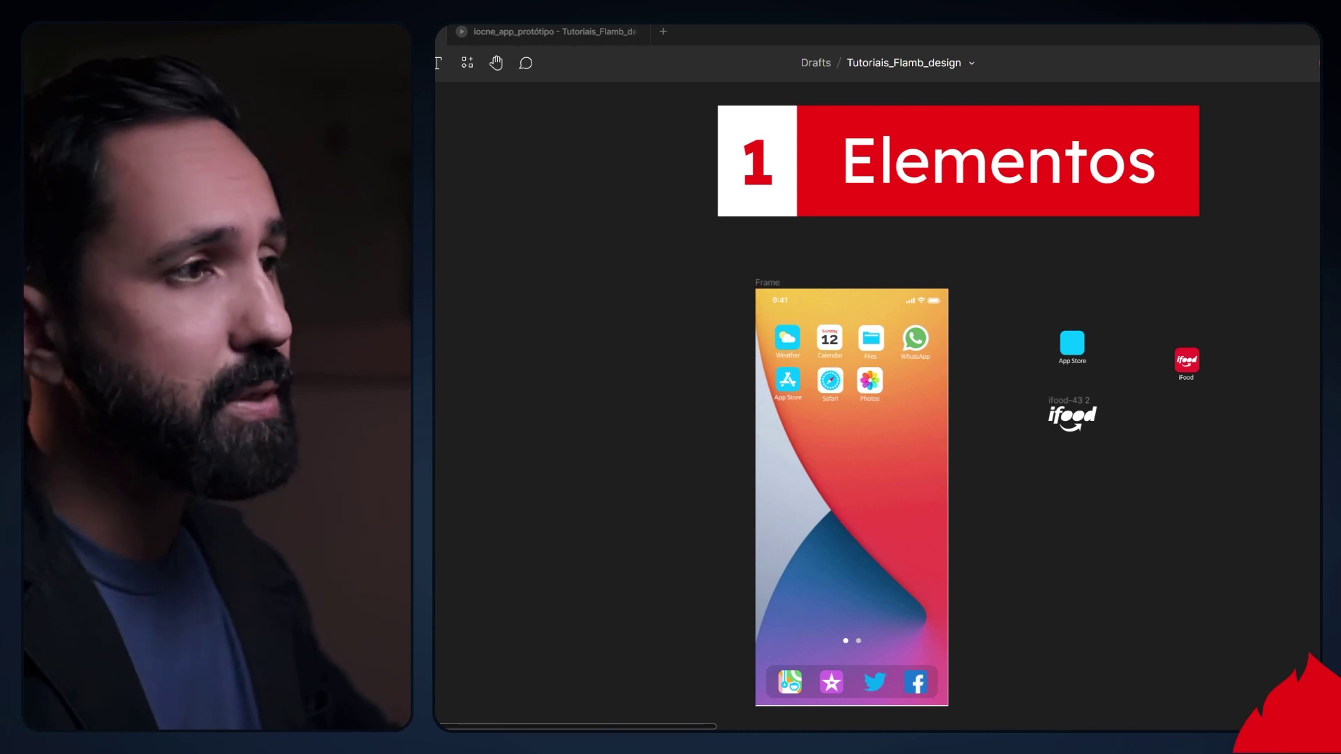
Step: Alt-drag a copy of the Photos icon out of the home-screen frame beside it
left_click(776, 286)
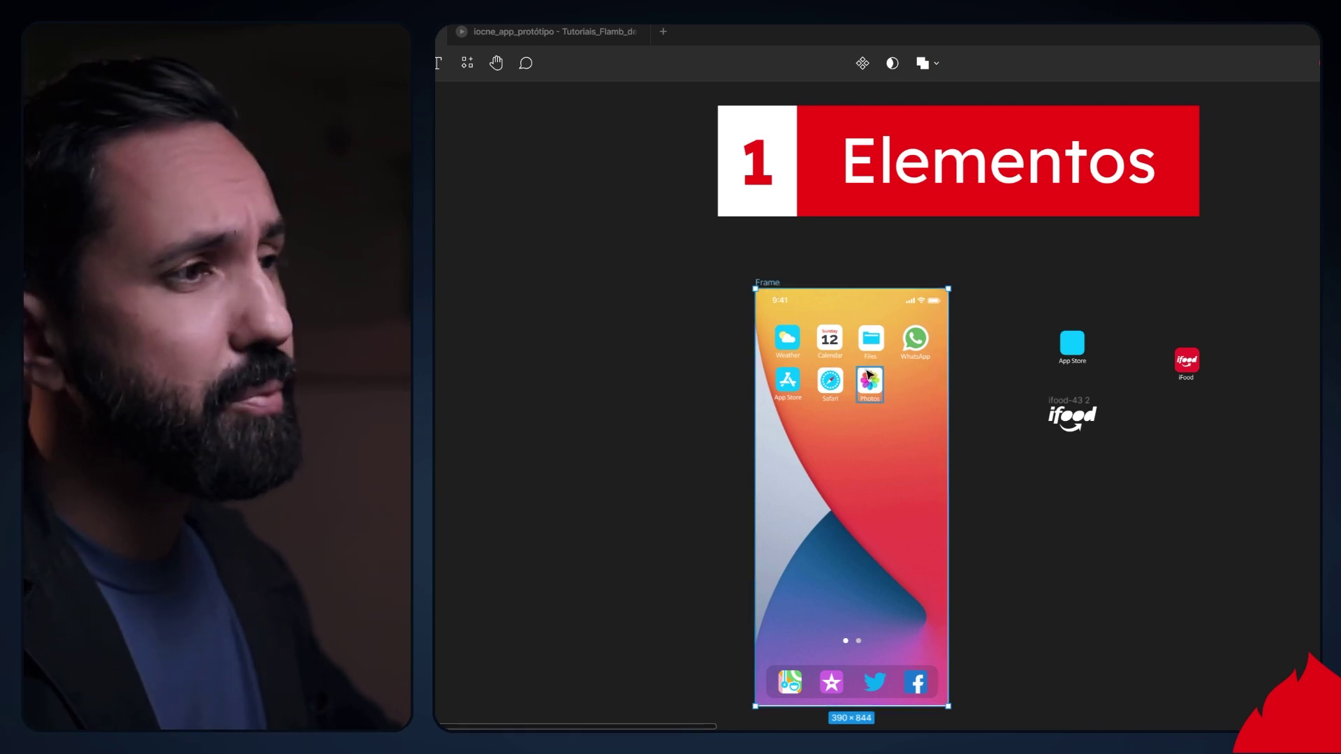
scroll(892, 410, "down", 1)
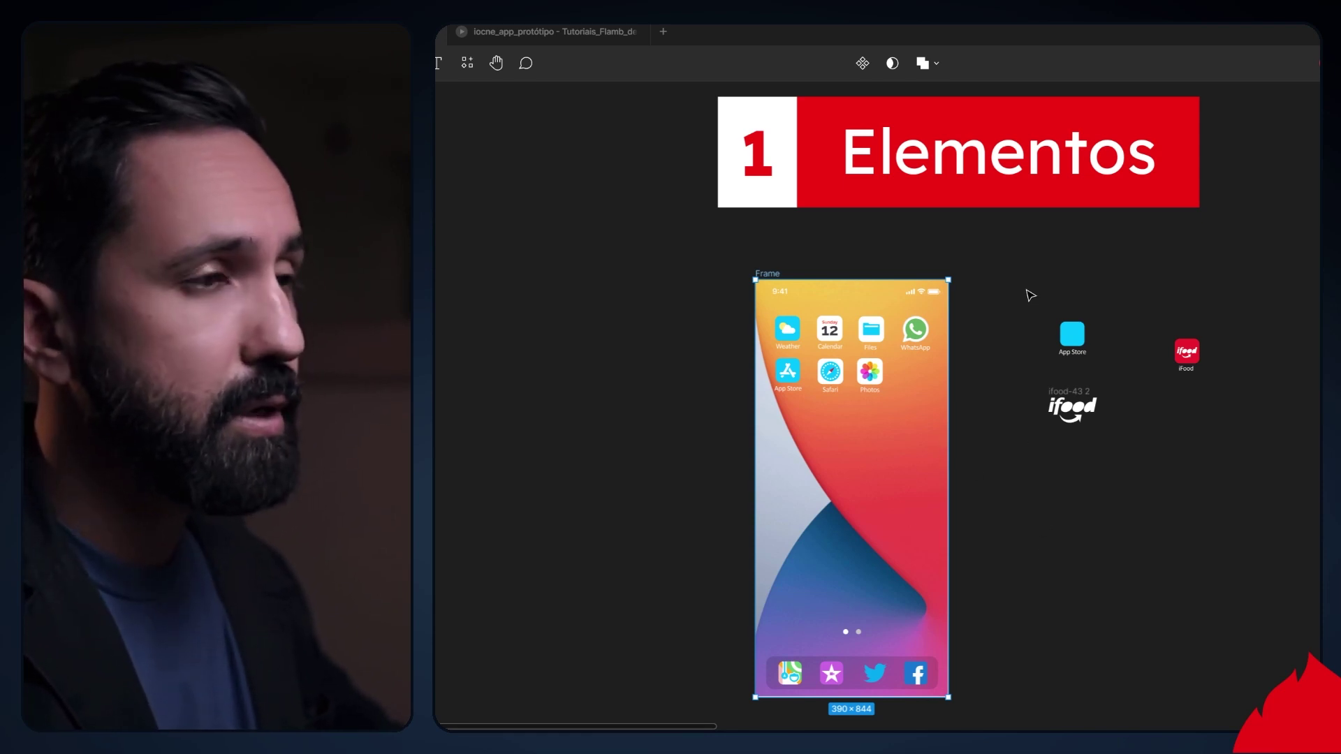
left_click(1031, 294)
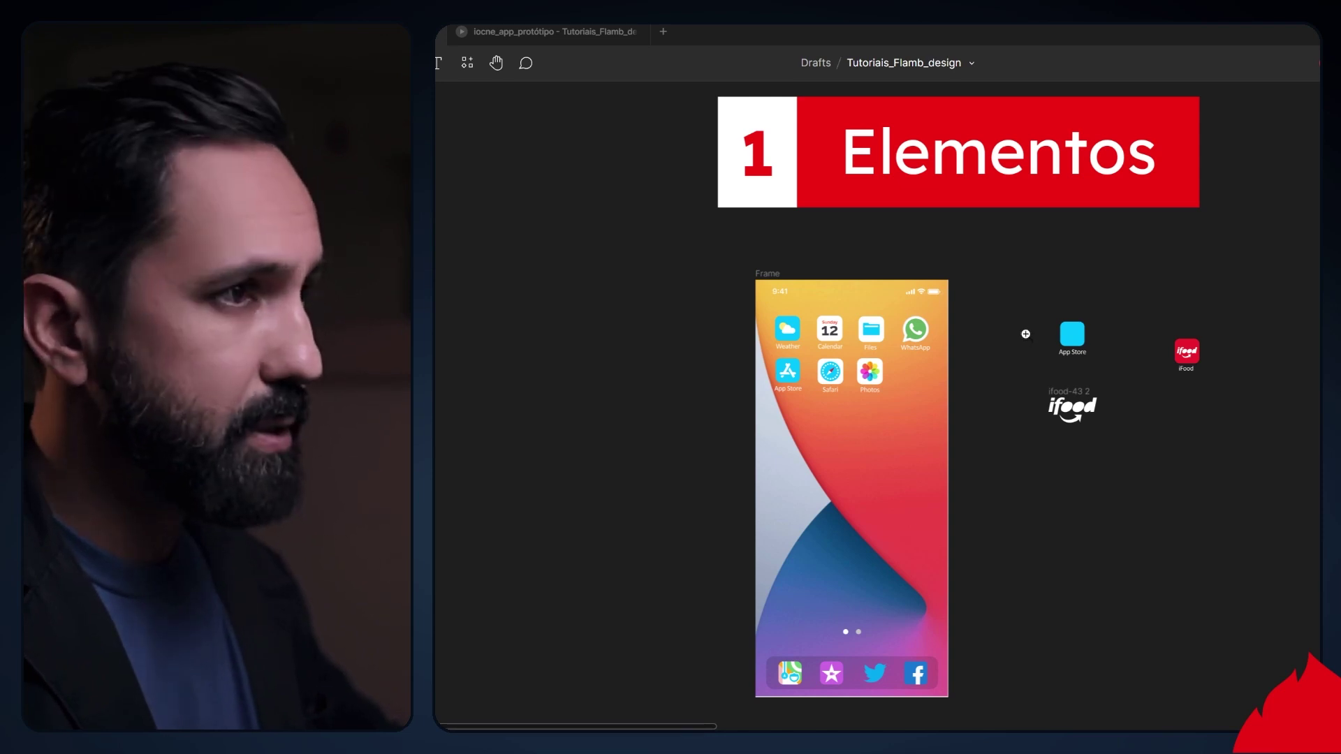
scroll(1026, 333, "up", 3)
left_click(1116, 338)
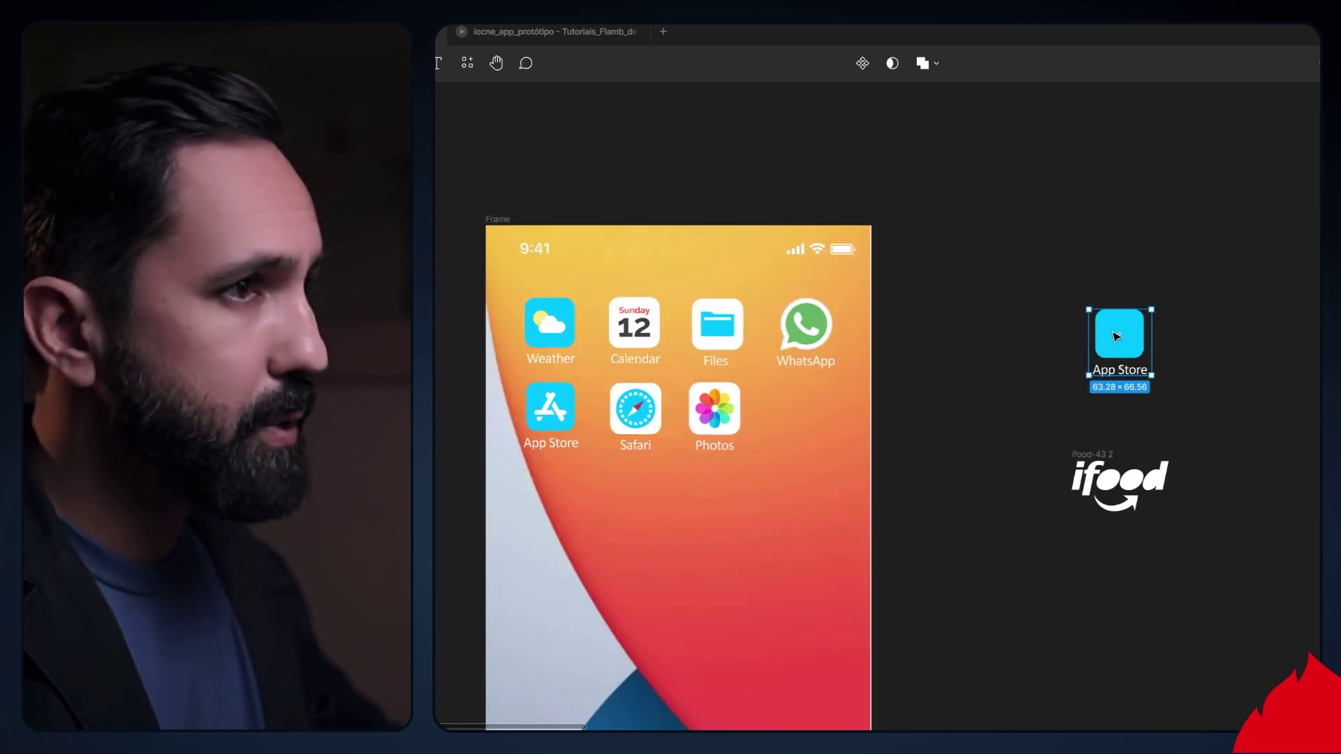
left_click(699, 411)
left_click_drag(710, 409, 1009, 346)
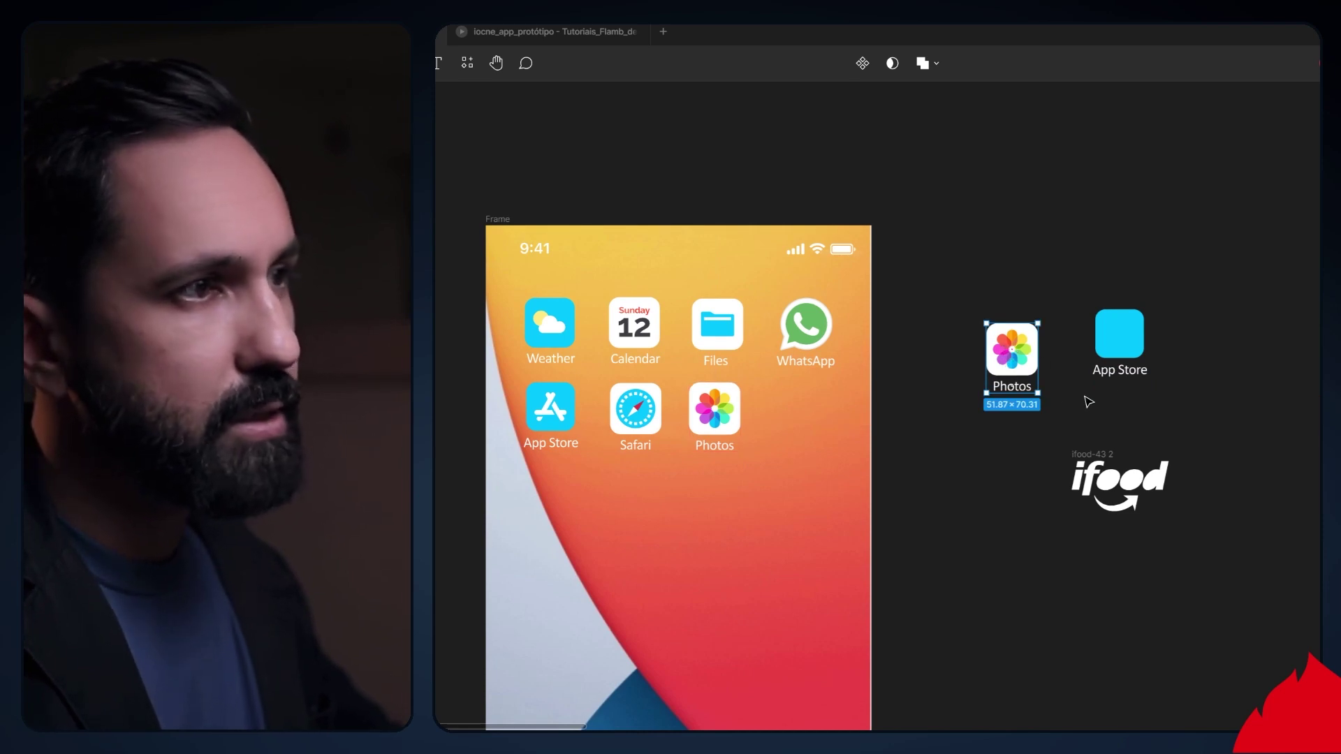
Step: Move the red iFood app icon closer to the App Store icon and ifood logo
left_click(1128, 333)
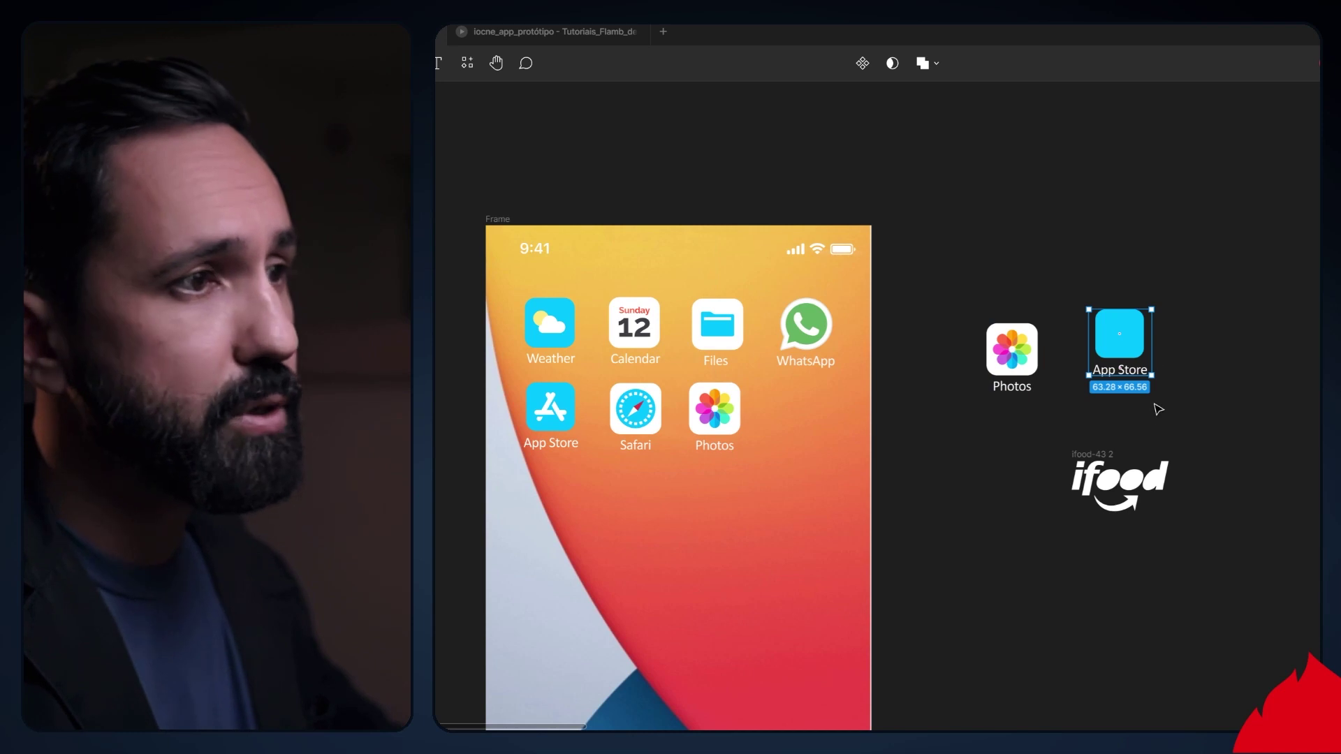
left_click(1163, 434)
left_click(1092, 464)
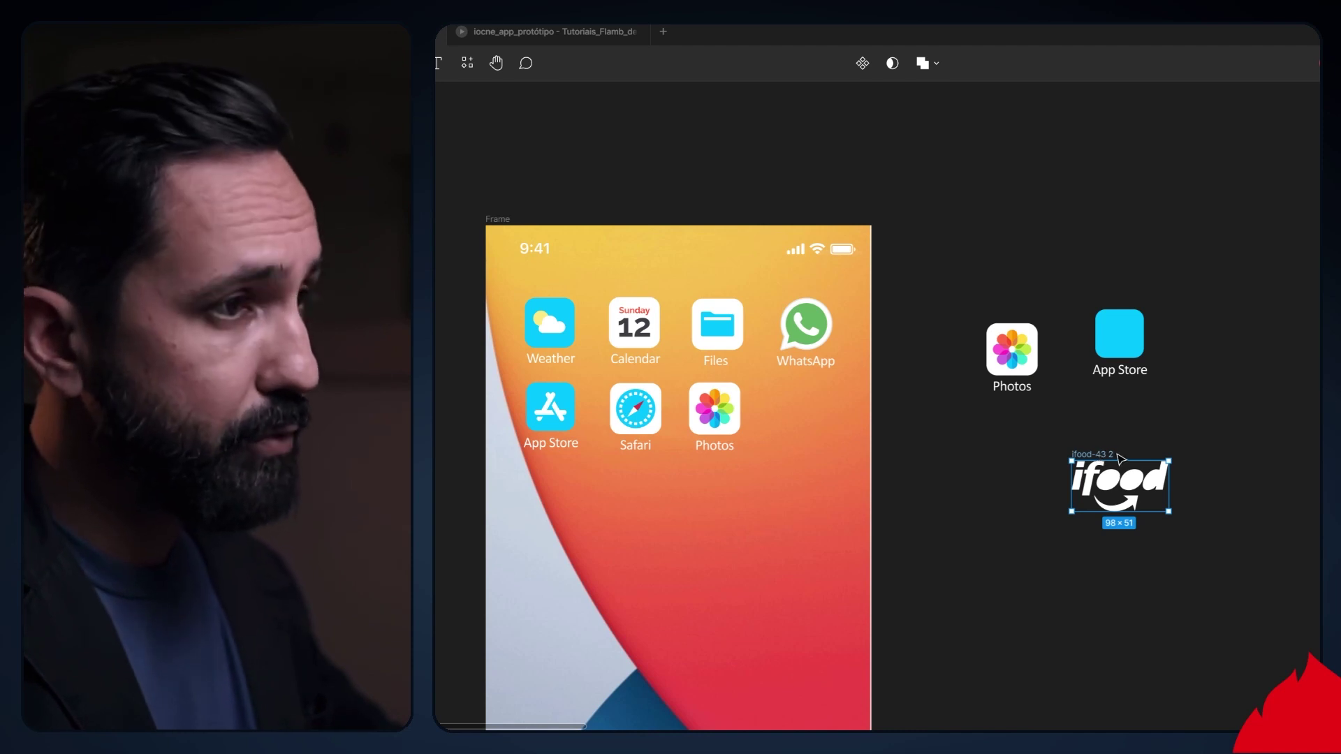
left_click_drag(1147, 439, 1041, 439)
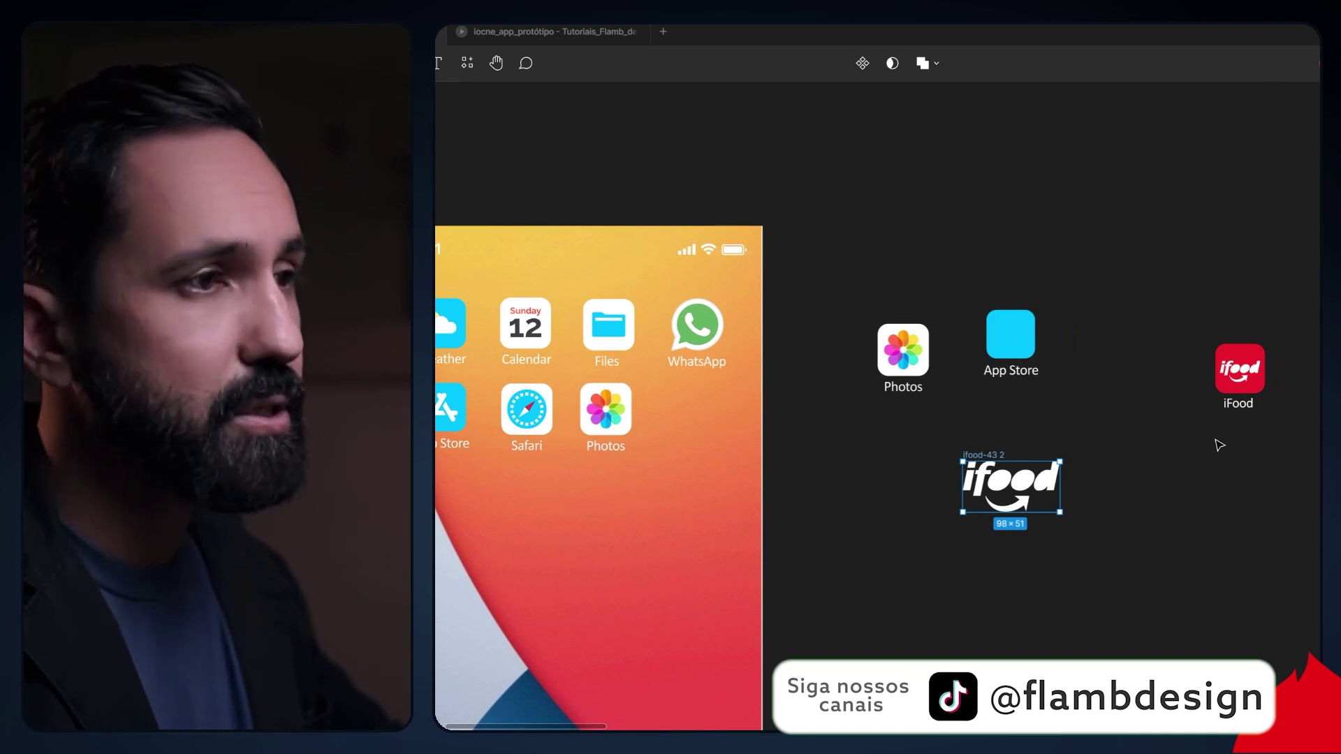
left_click(1240, 380)
left_click_drag(1239, 377, 1133, 412)
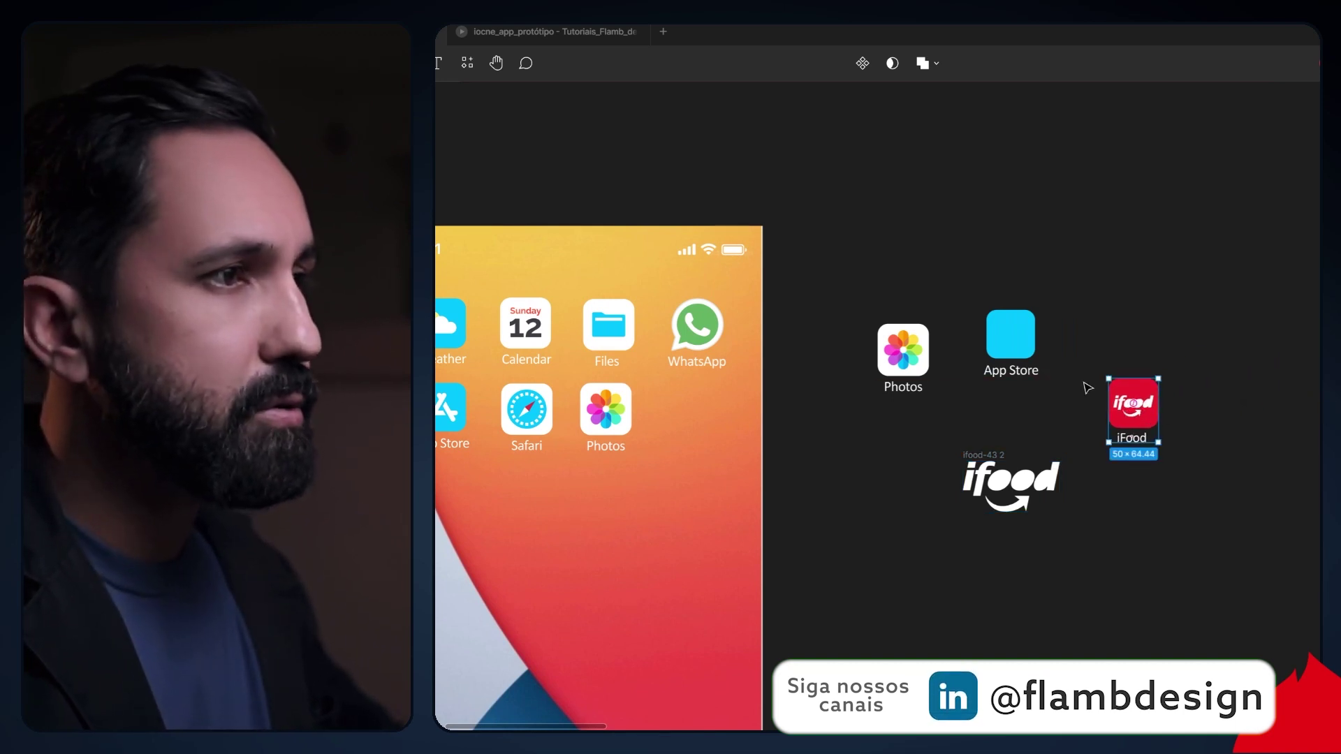
left_click(1011, 335)
left_click(978, 482)
left_click(1145, 423)
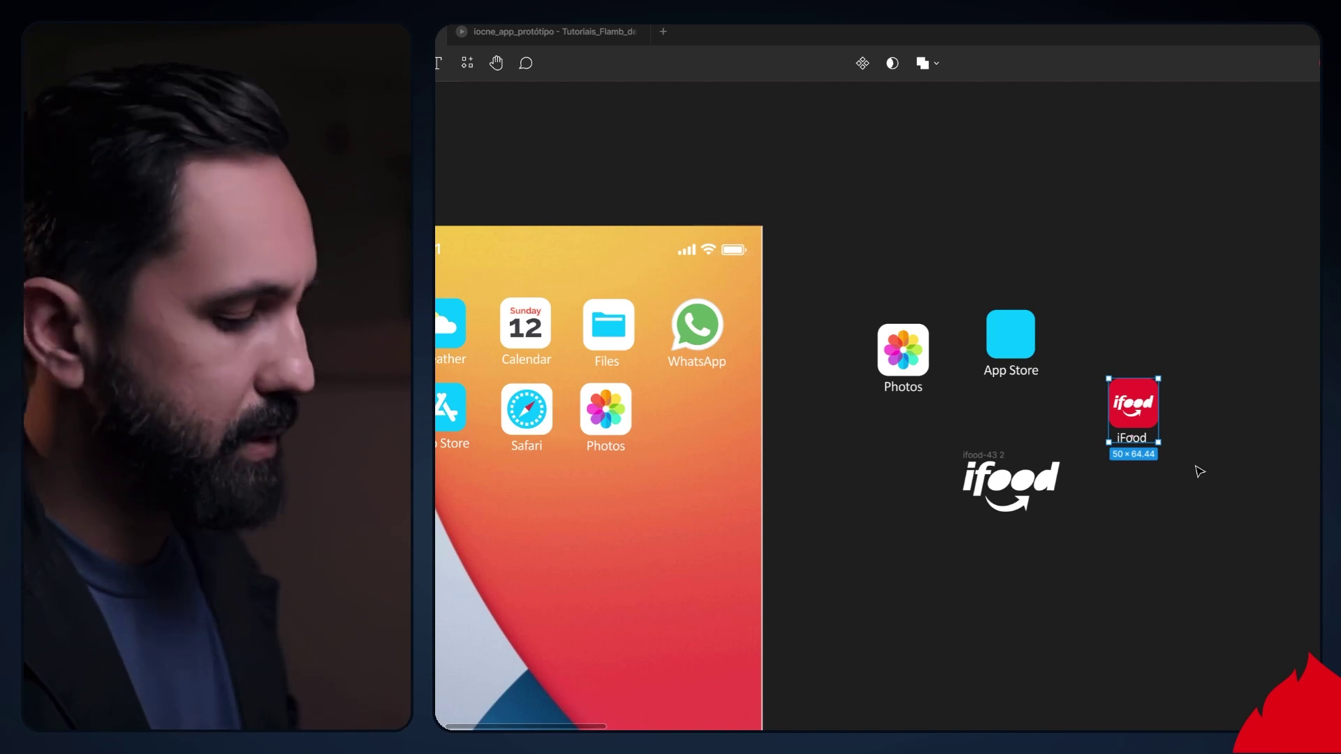
scroll(1199, 472, "down", 5, "ctrl")
scroll(1227, 470, "right", 5)
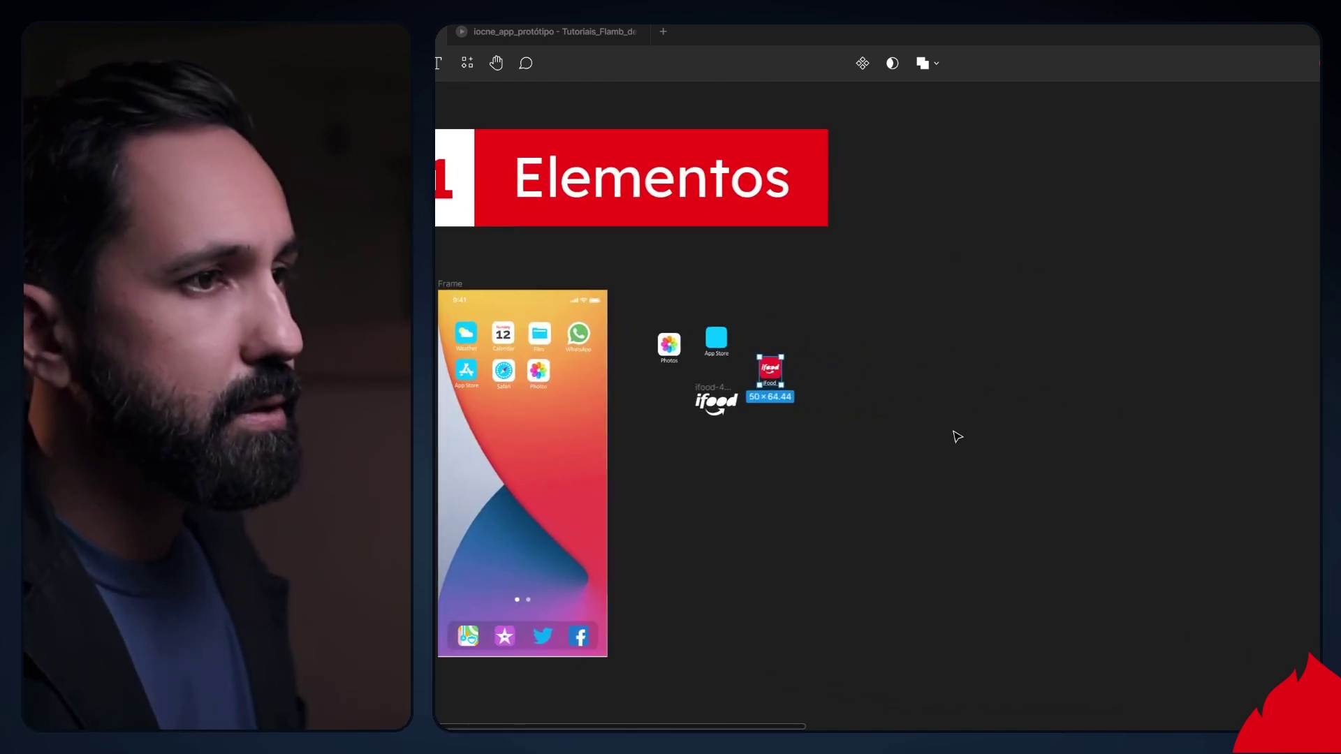
Step: Play Flow 2 from the IPHONE 15–18 row to preview the splash-to-Welcome sequence
scroll(957, 437, "down", 3, "ctrl")
left_click_drag(1039, 428, 639, 428)
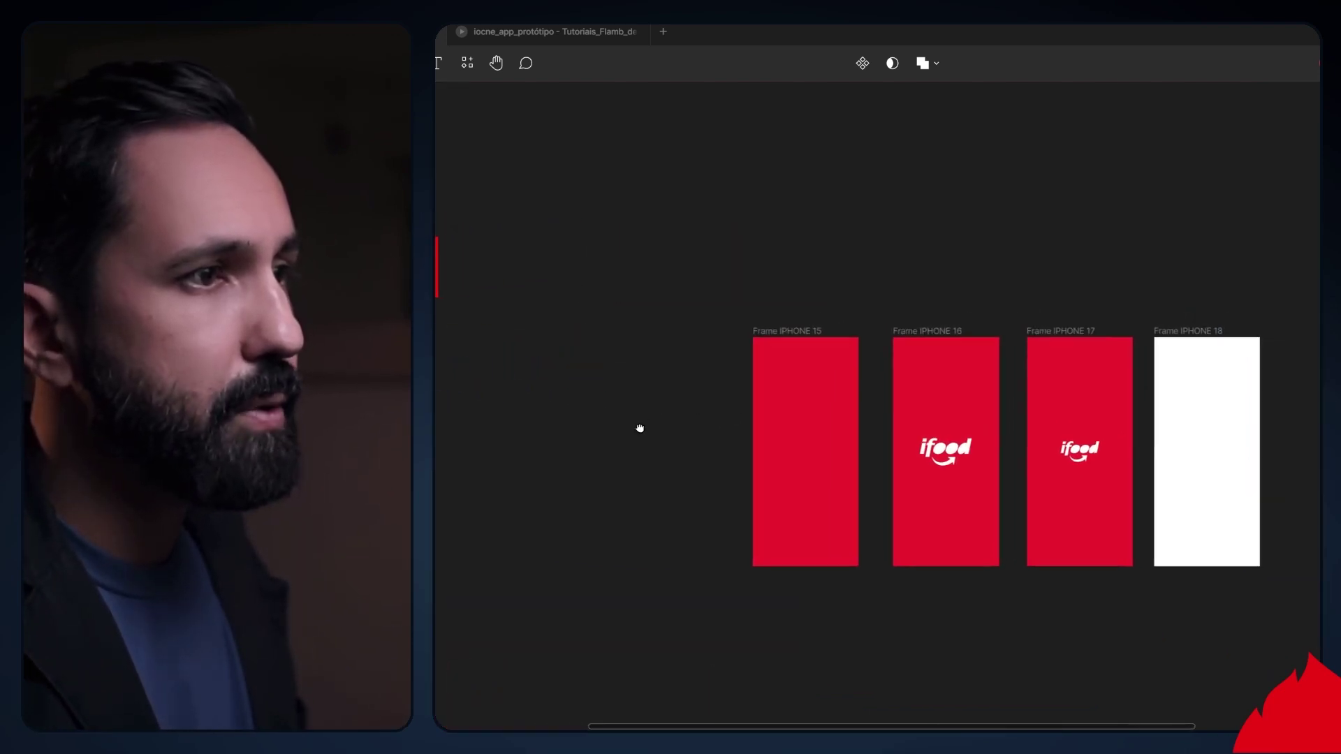
scroll(778, 413, "down", 2, "ctrl")
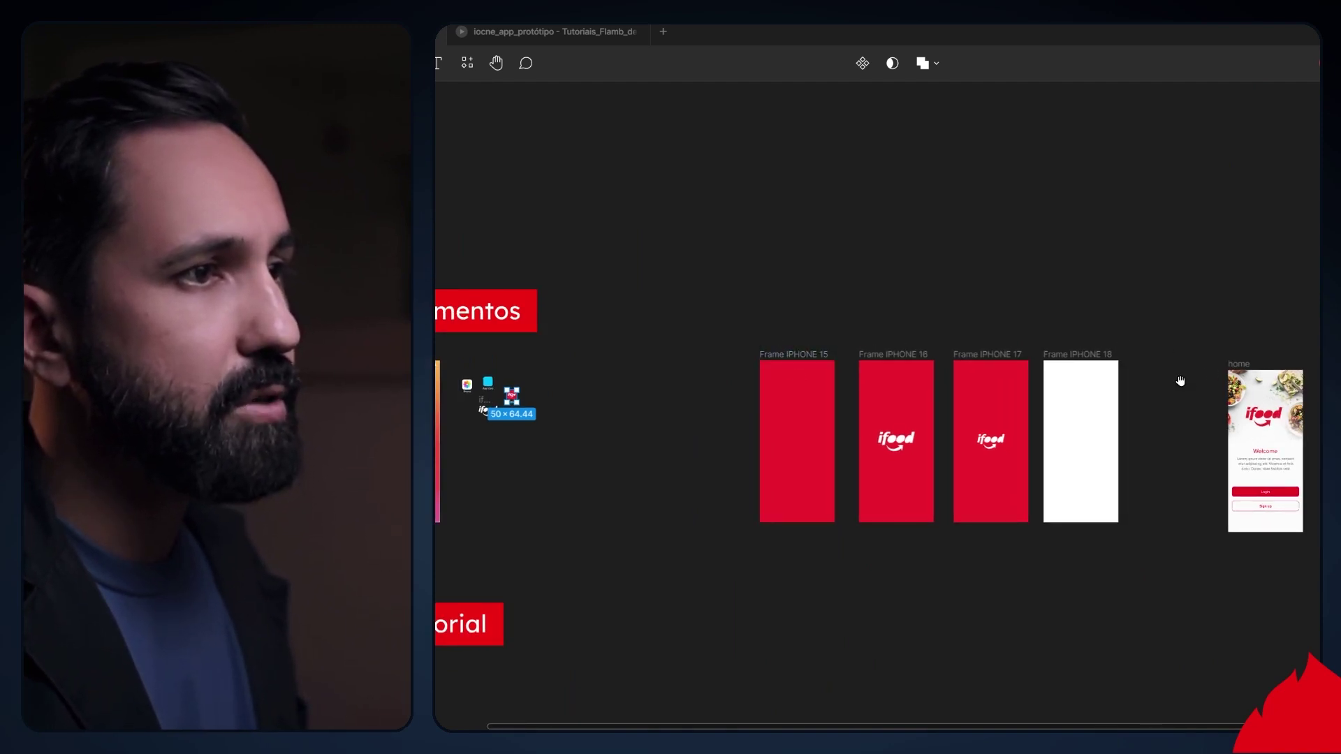
left_click_drag(1185, 387, 1159, 378)
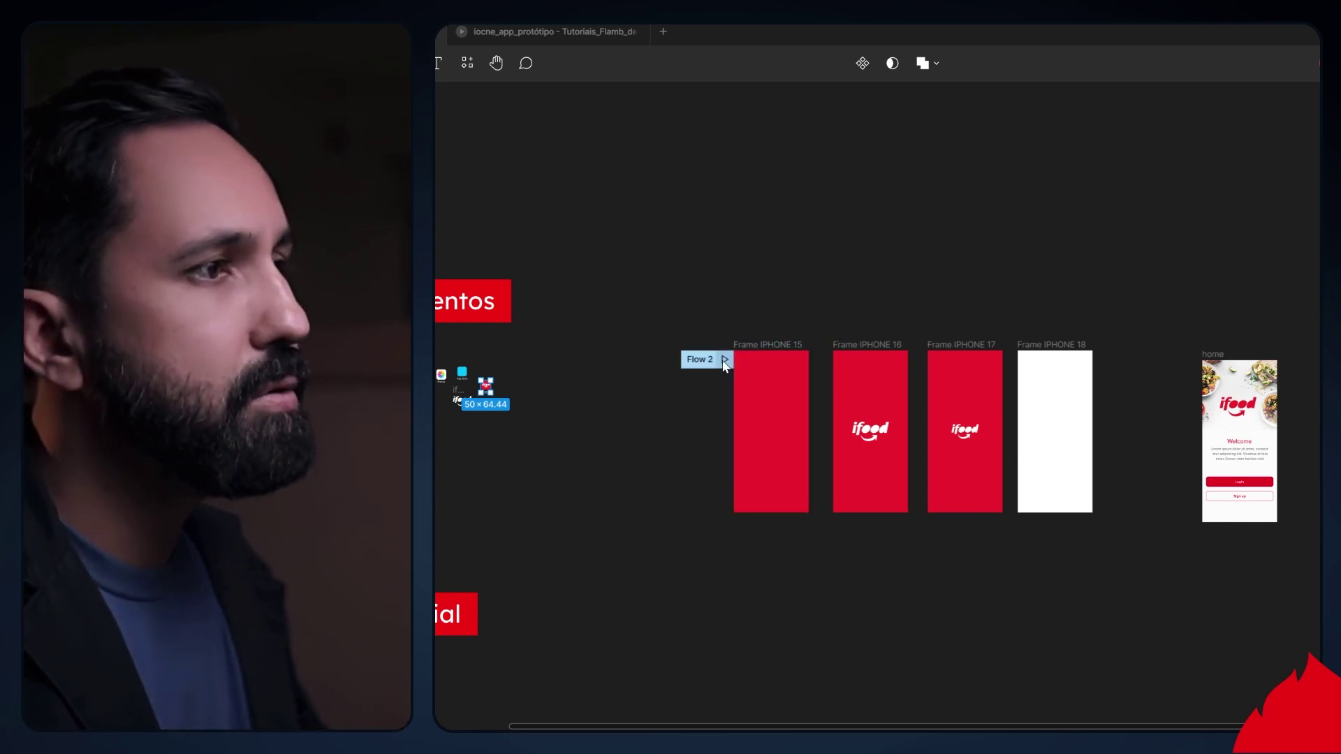
left_click(724, 359)
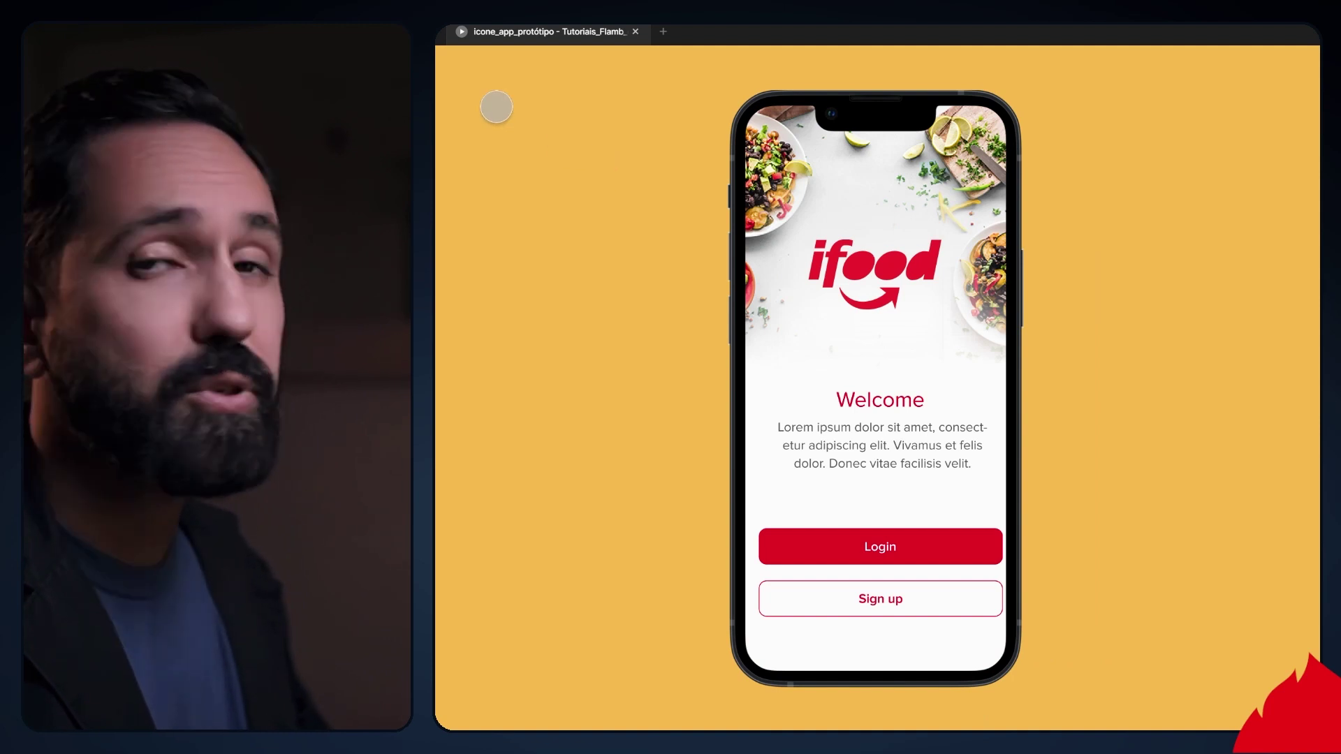
left_click(1305, 59)
left_click(1125, 293)
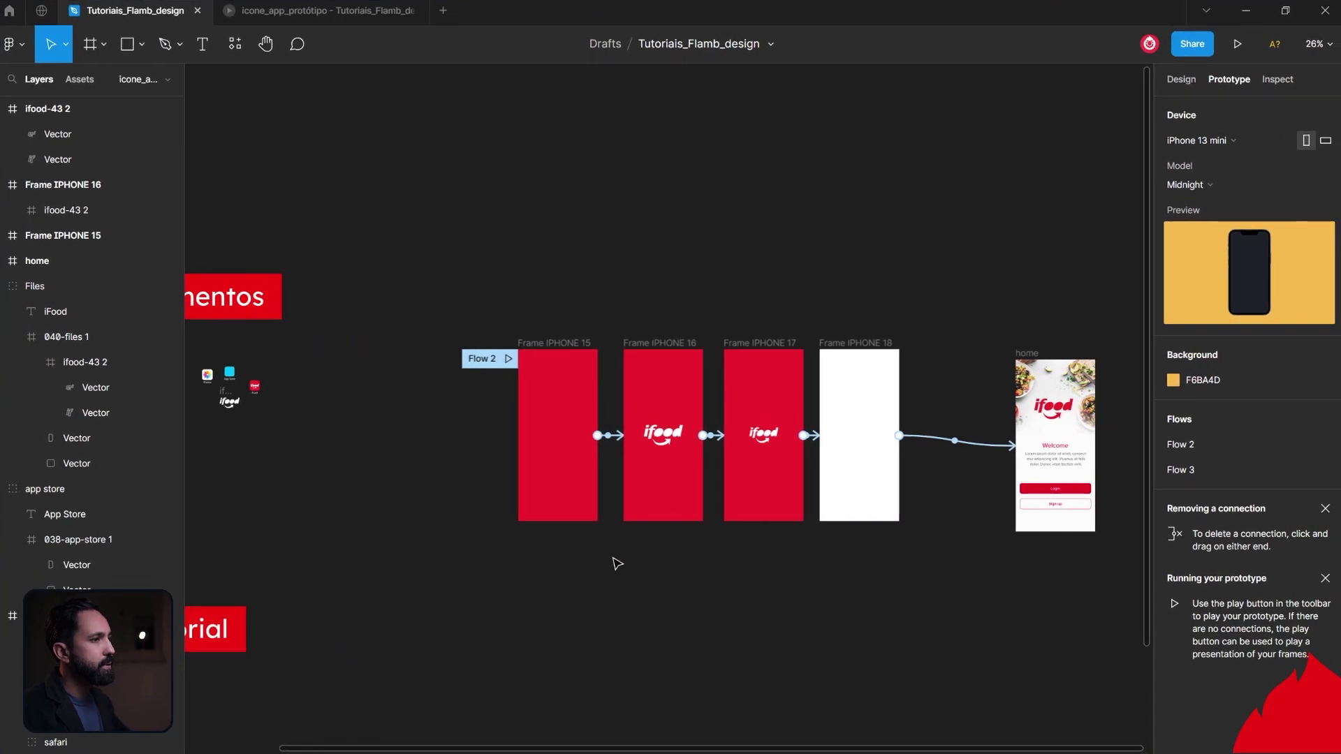
Step: Pull the iFood icon group out of the phone frame, make it a component, and copy it below
scroll(548, 578, "down", 2)
scroll(542, 584, "down", 5)
left_click(1178, 81)
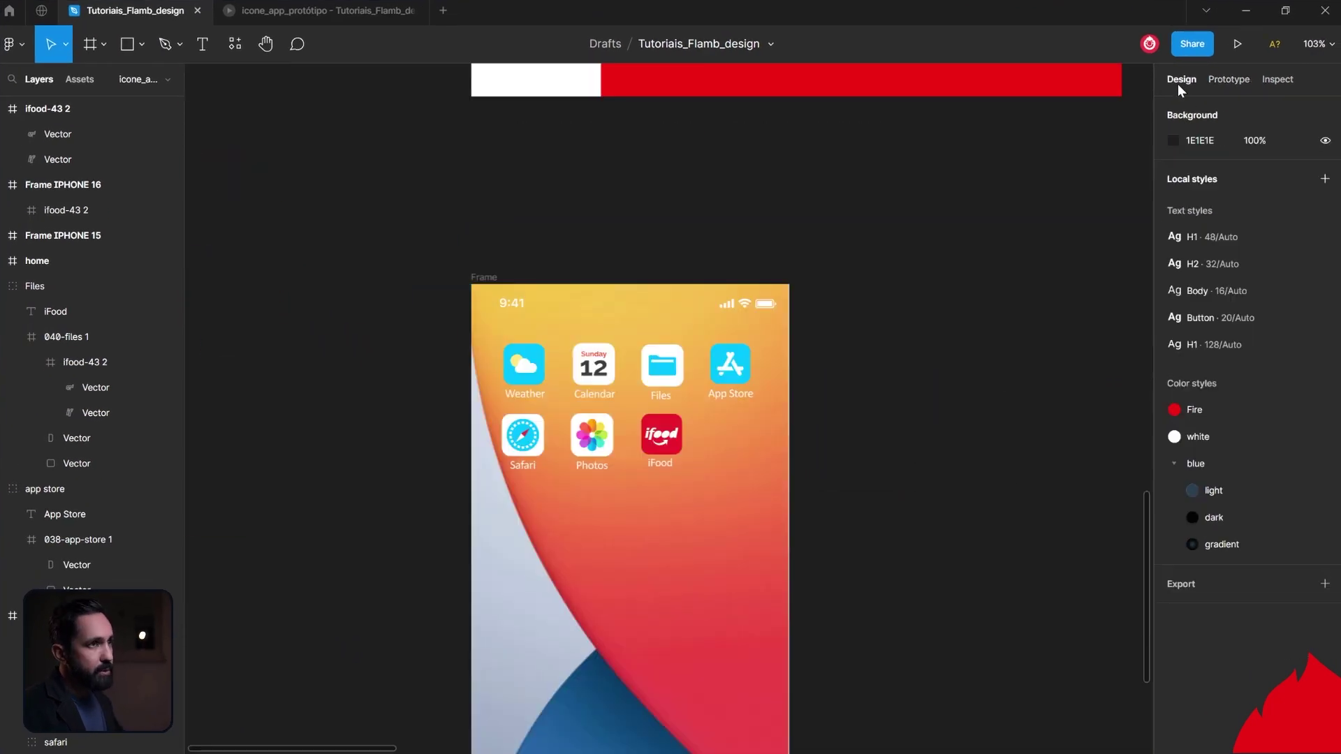
left_click(673, 446)
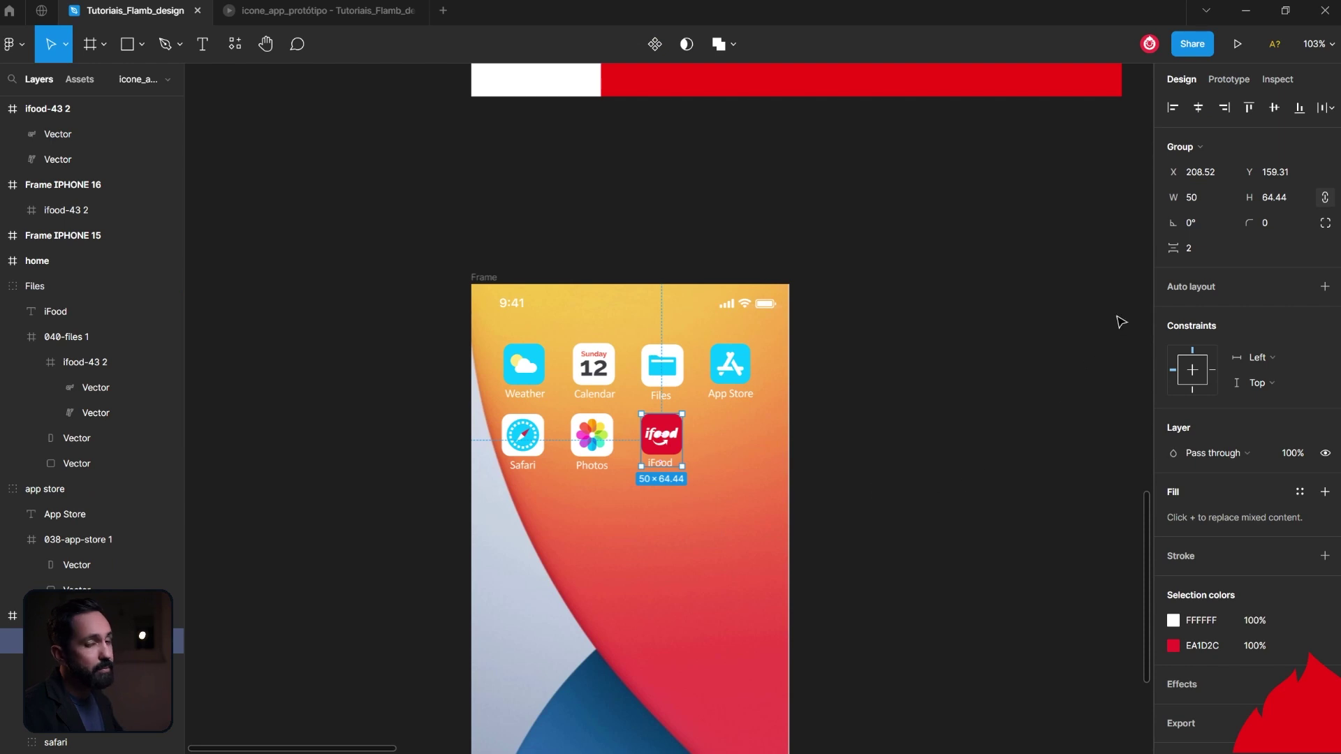
left_click(1019, 438)
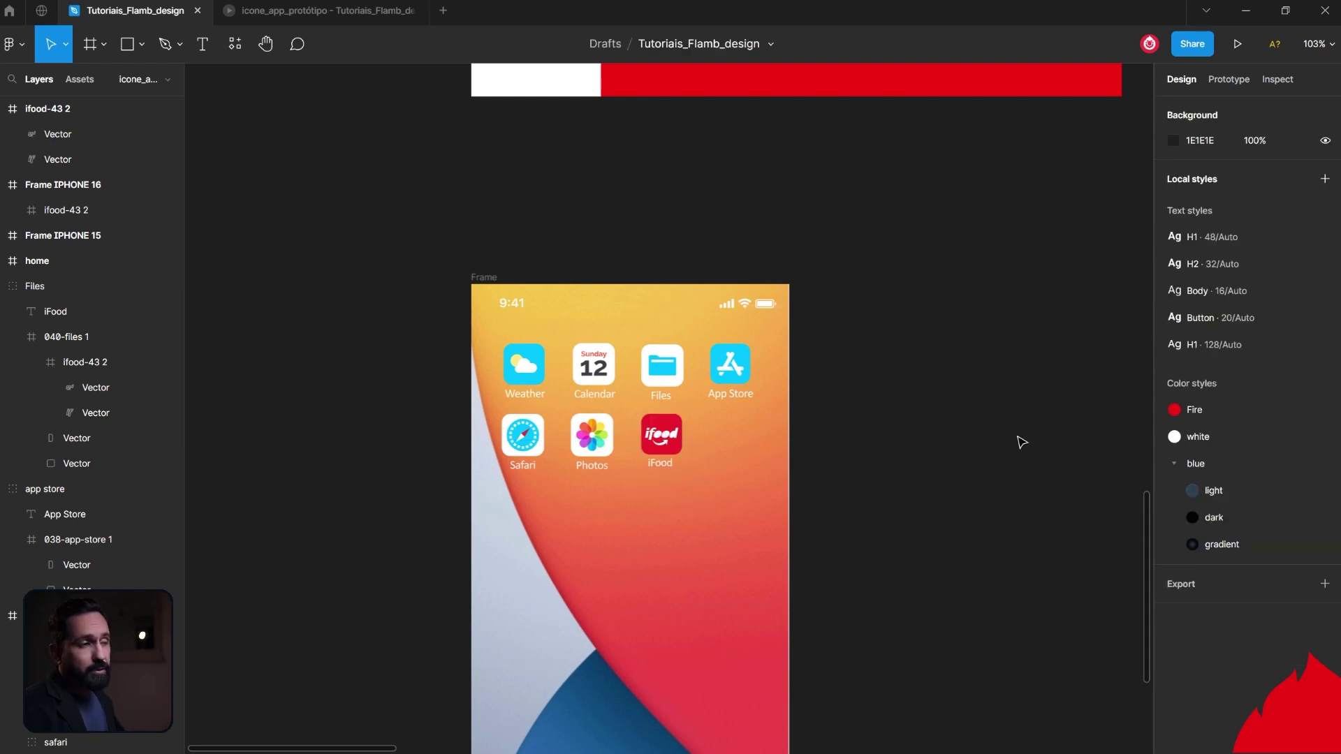
scroll(1021, 441, "down", 1)
left_click(656, 424)
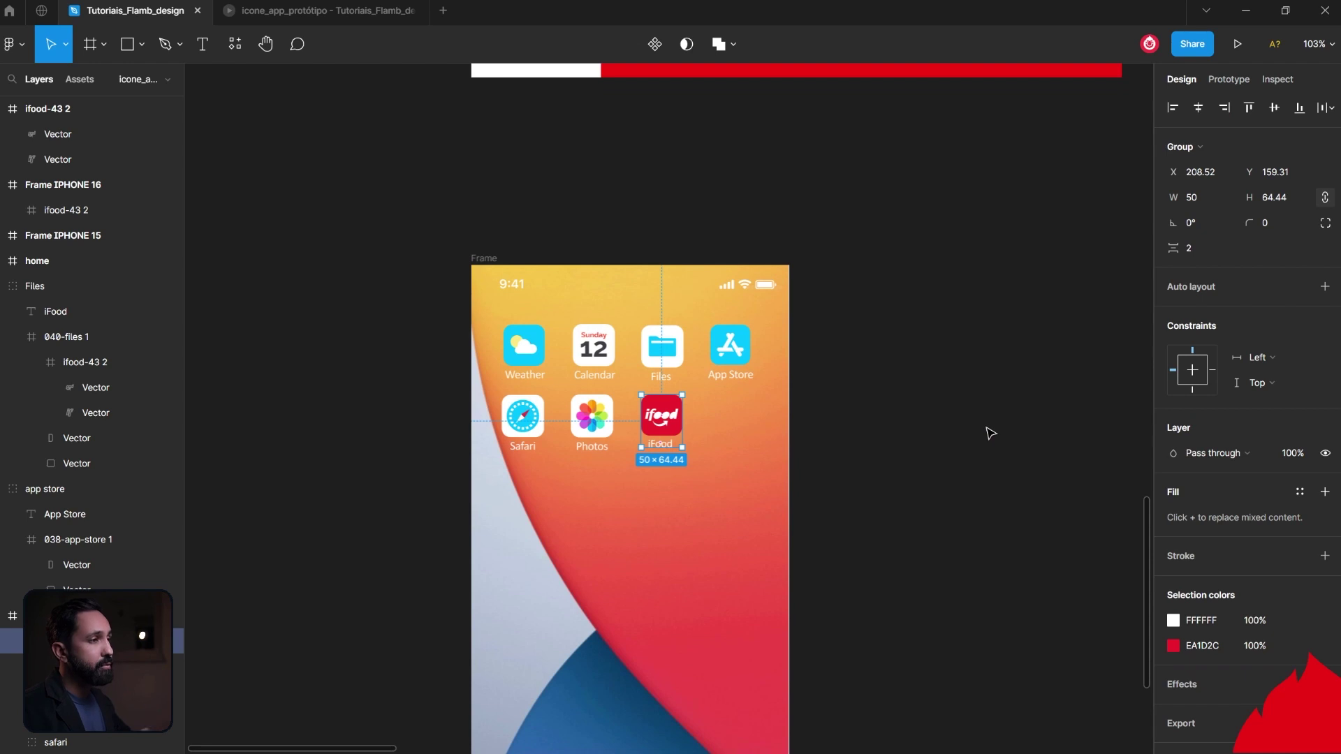
left_click(990, 433)
left_click(676, 415)
left_click_drag(676, 415, 347, 351)
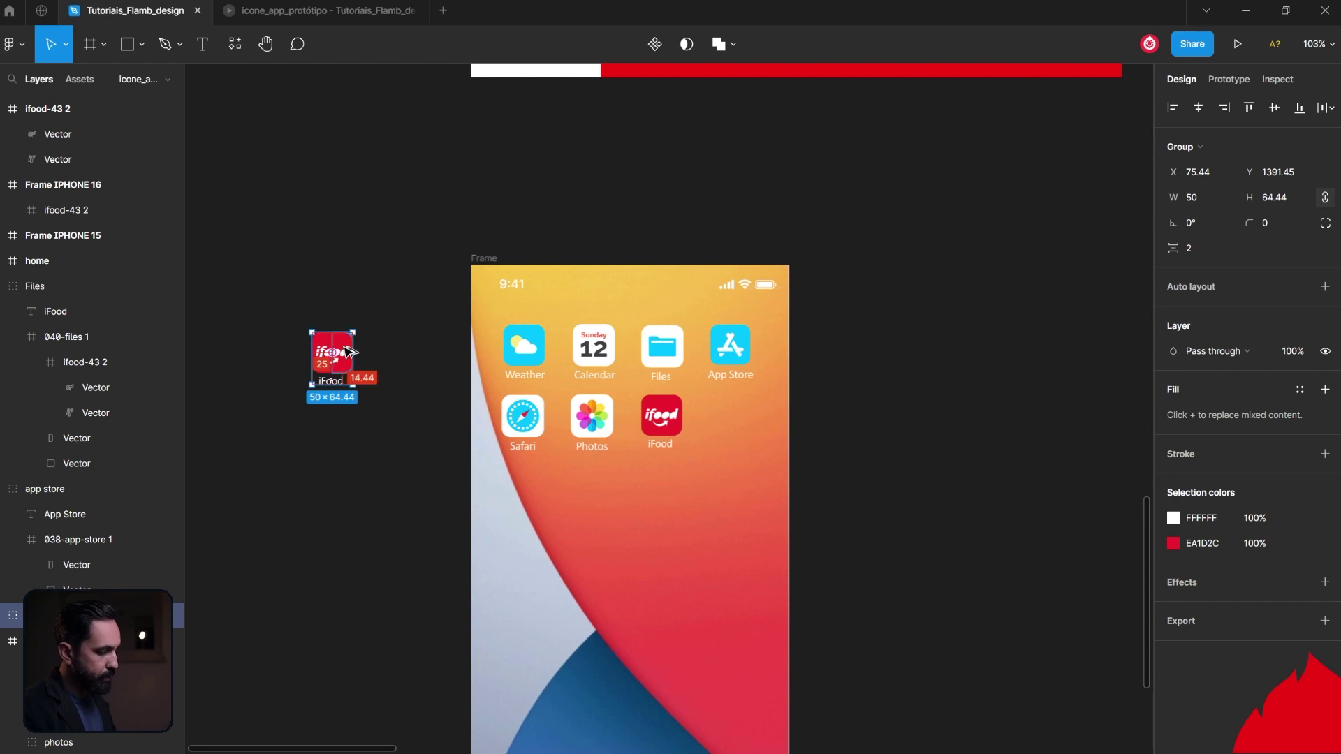
key("ctrl+alt+k")
left_click_drag(347, 351, 347, 427)
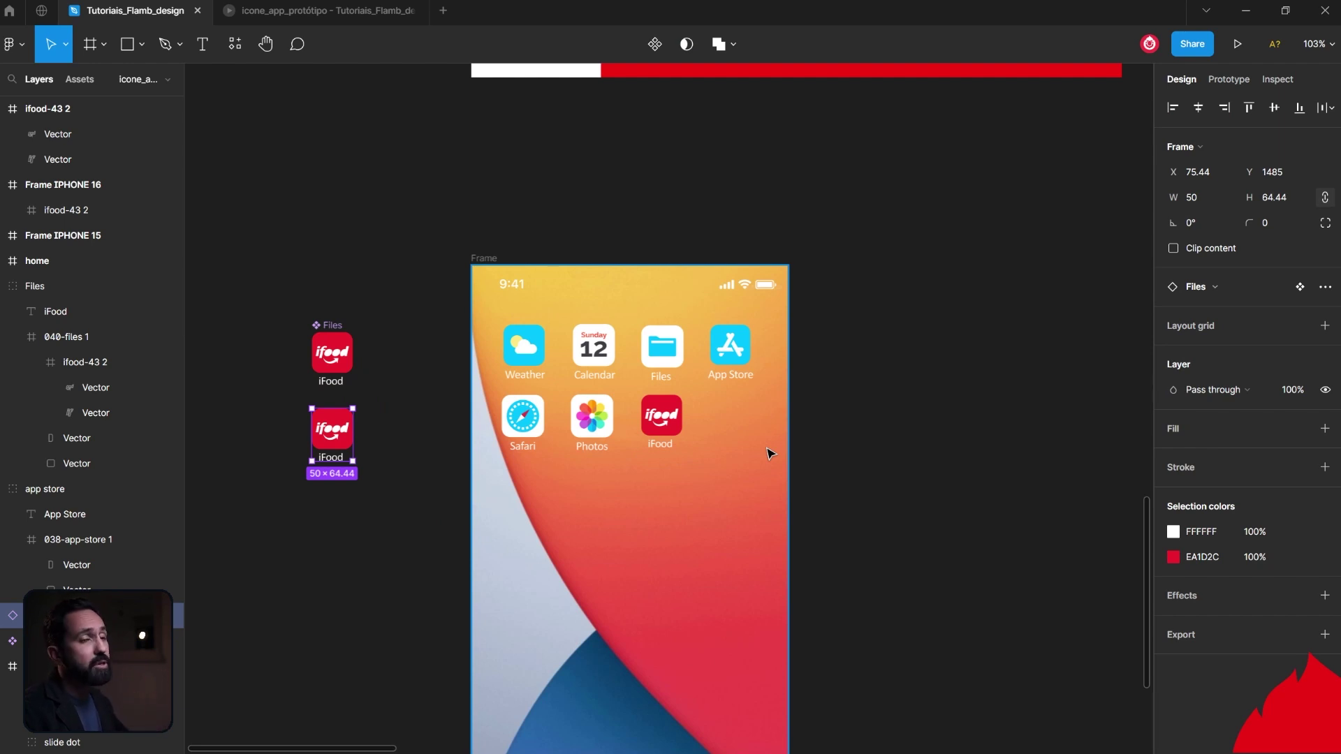
Step: Marquee-select the two spare iFood icons beside the phone frame and delete them
left_click_drag(281, 254, 350, 438)
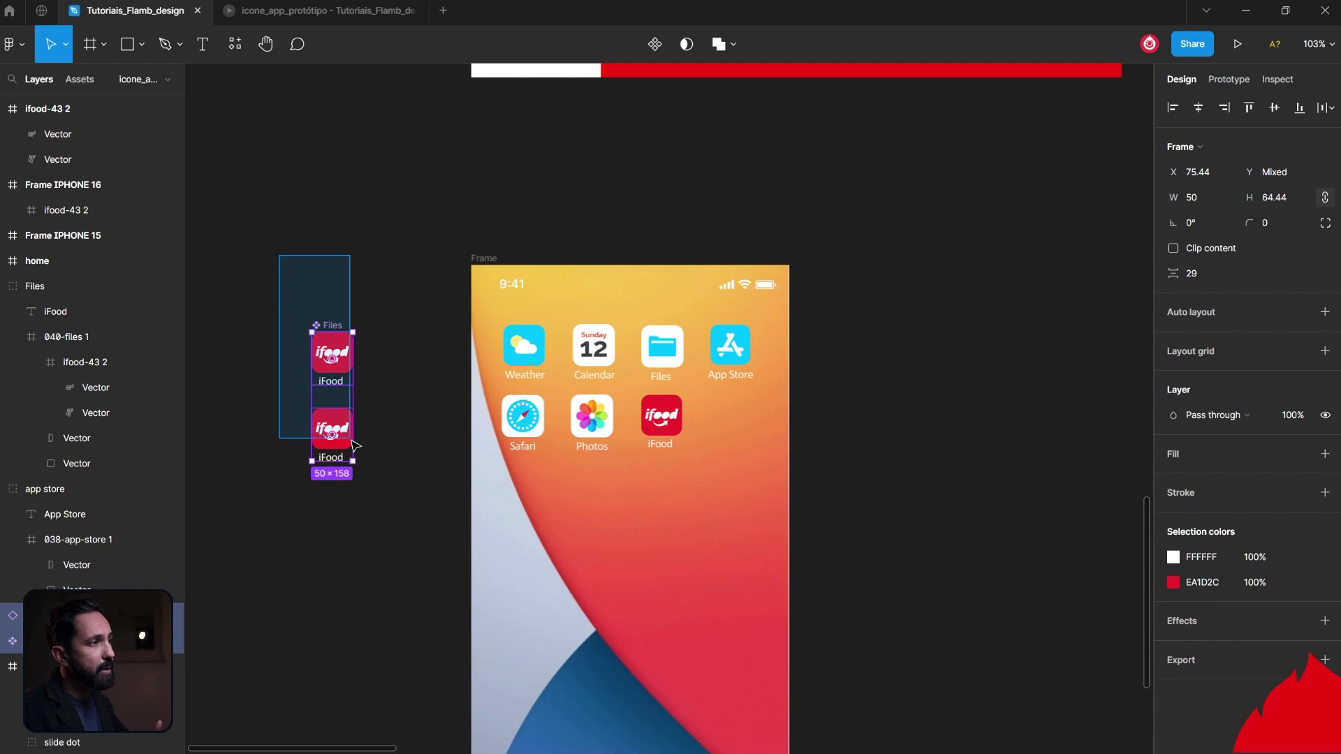
key("Delete")
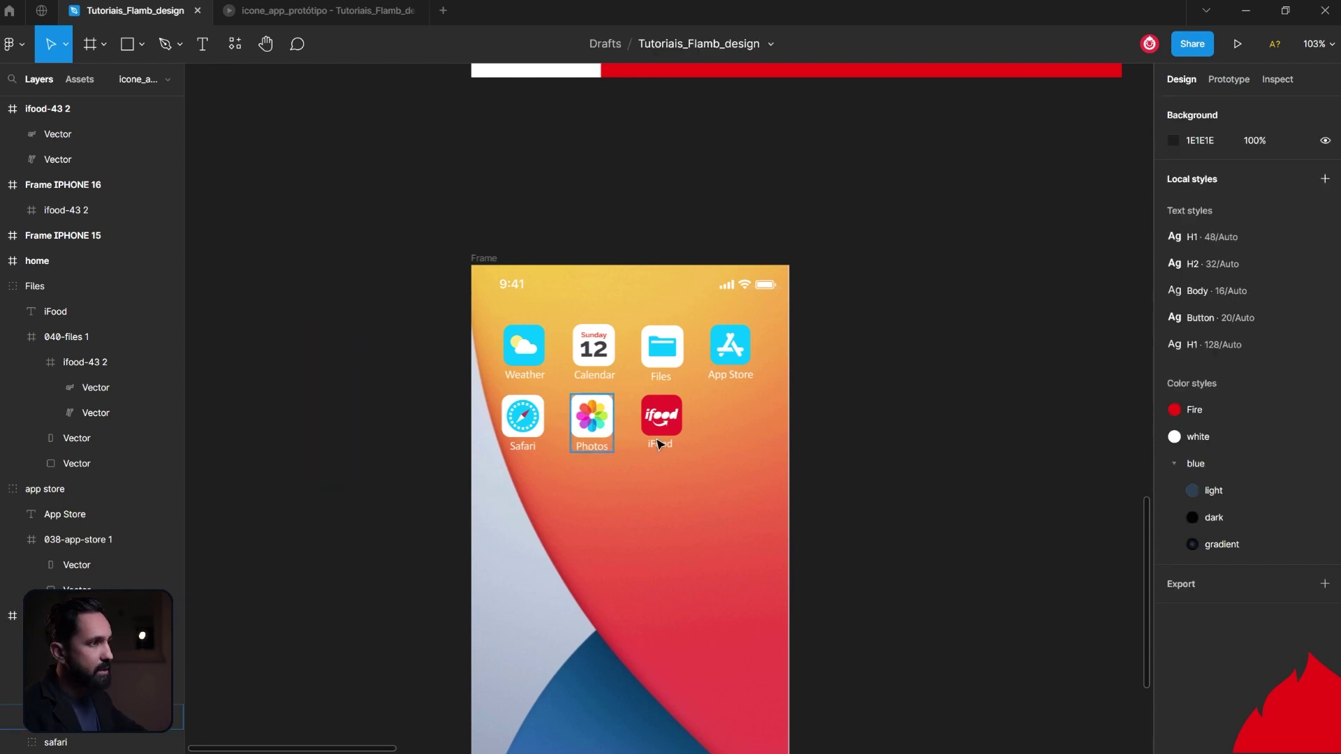
scroll(859, 438, "down", 1)
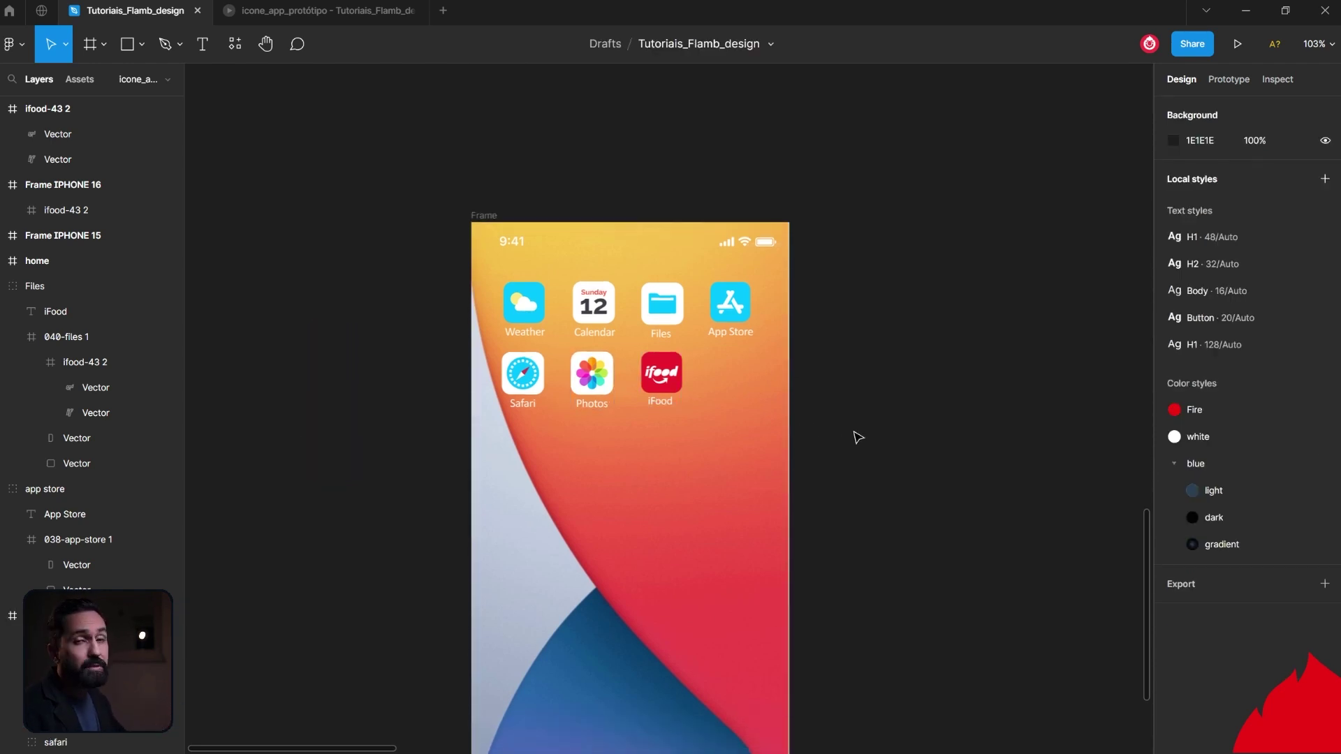
Step: Duplicate the home-screen frame to the right and select the copy's iFood icon
left_click(487, 214)
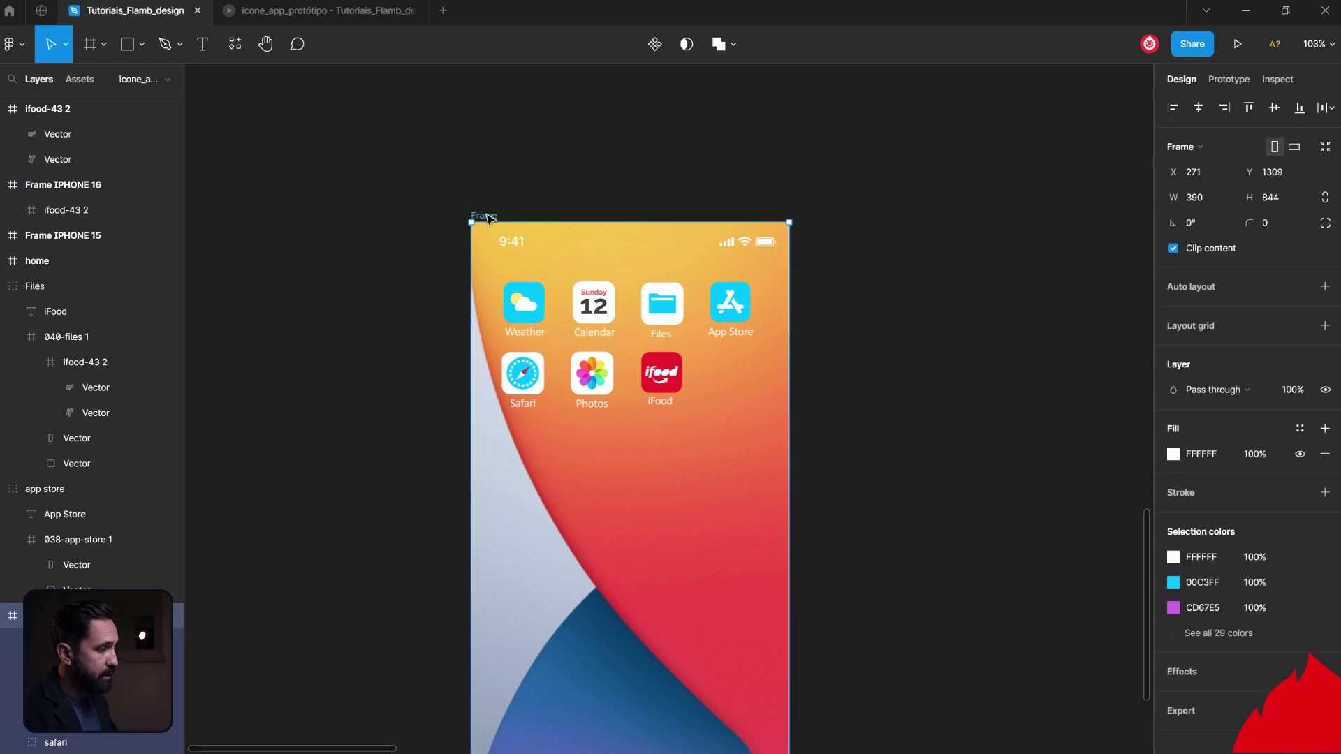
left_click_drag(487, 218, 906, 218)
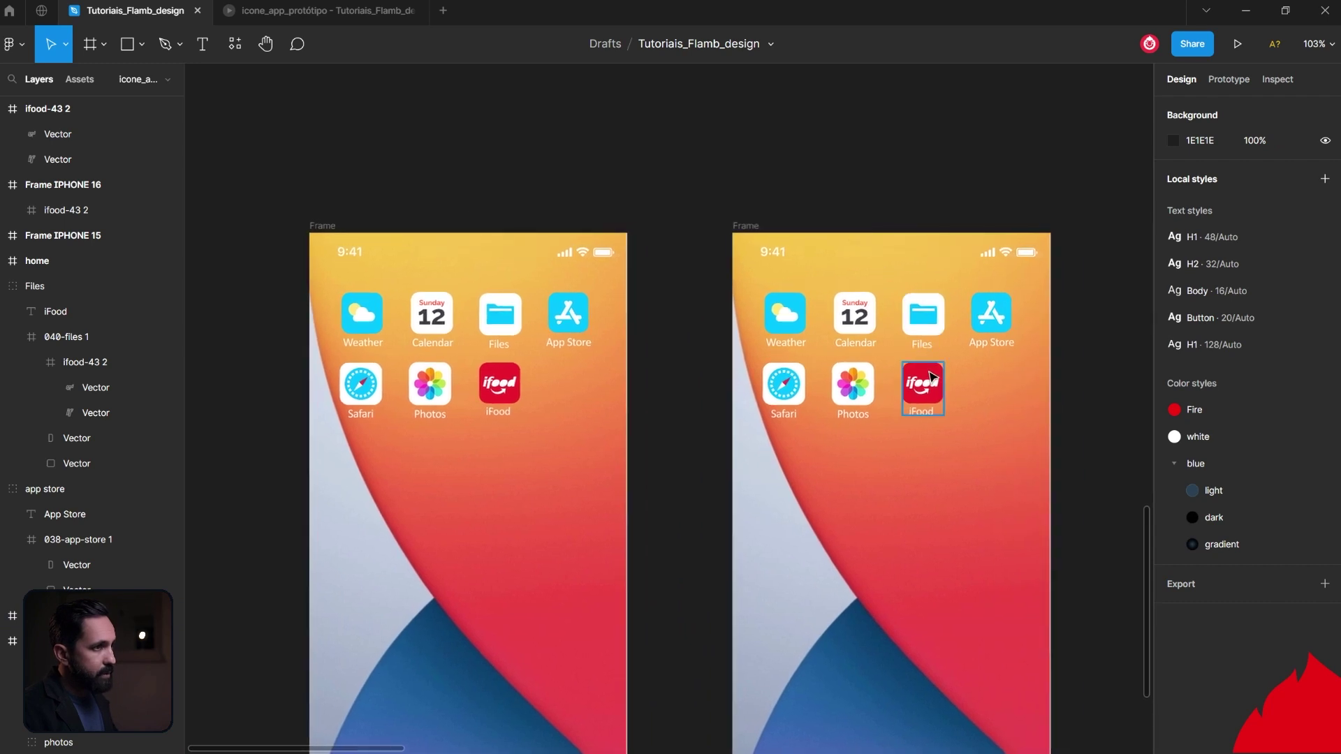
left_click(930, 378)
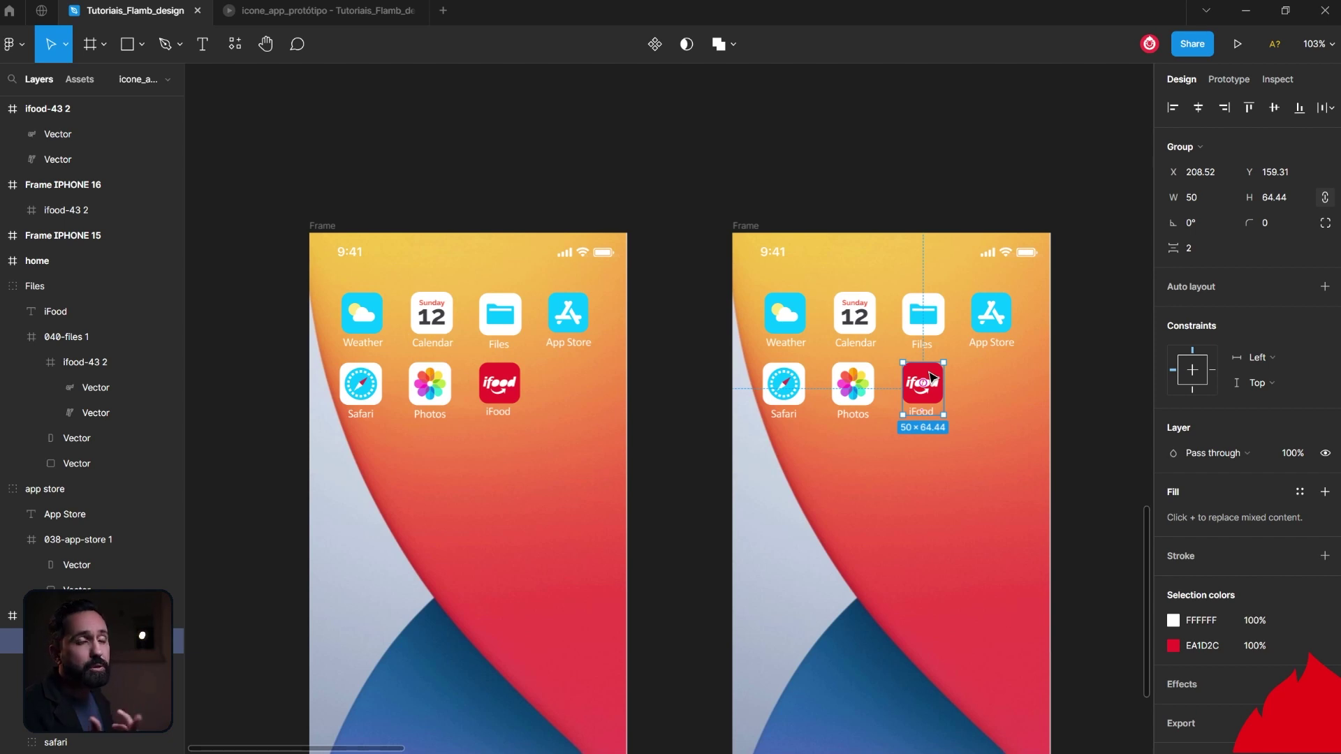
scroll(929, 378, "up", 5)
left_click_drag(986, 527, 968, 511)
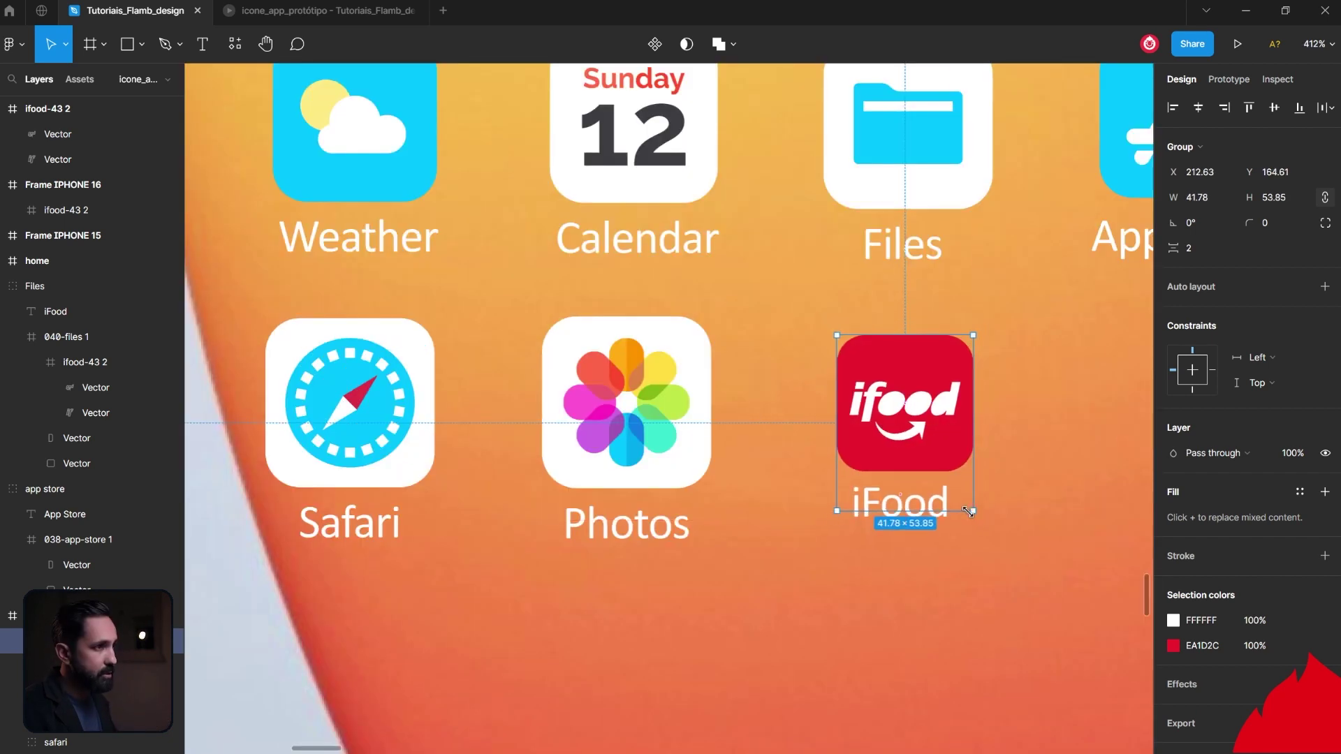
key("ctrl+z")
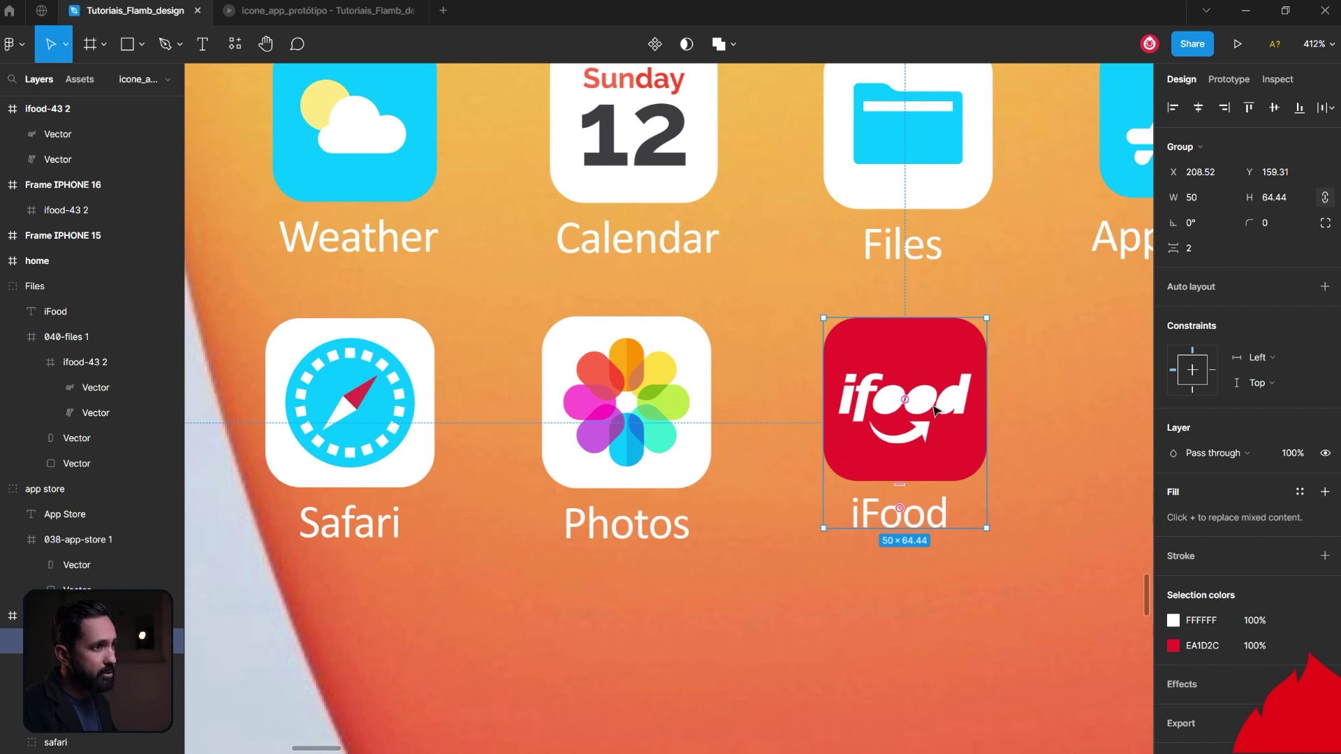
Step: Change the copied iFood icon's red from EA1D2C to A13D45
mouse_move(1204, 645)
left_click(1174, 645)
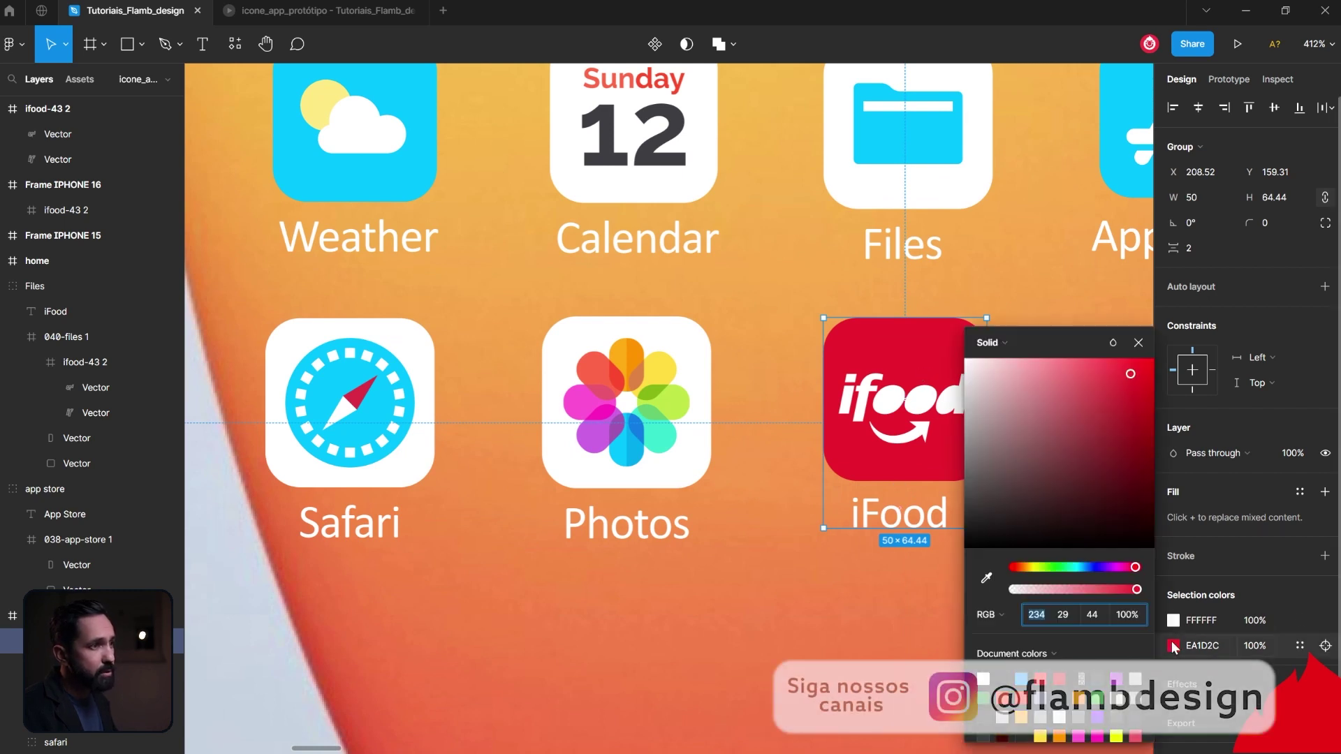
left_click(1088, 409)
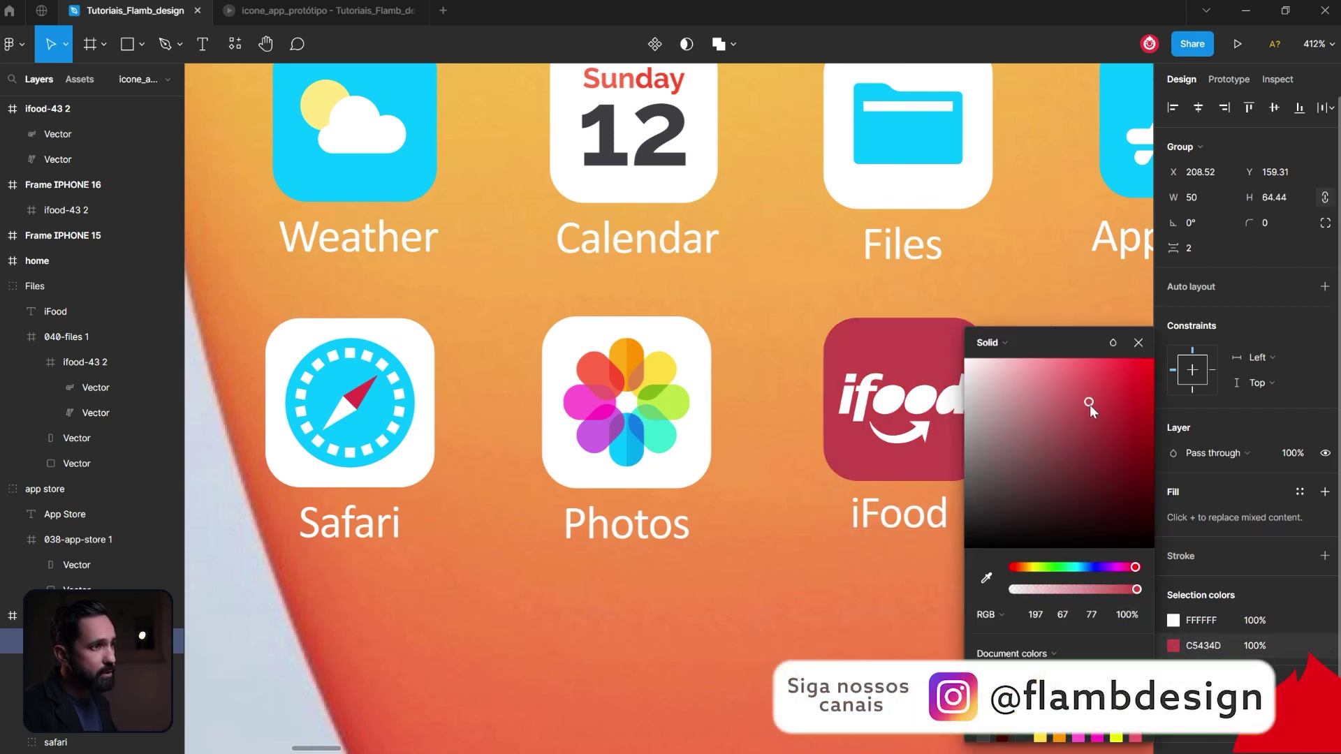
left_click_drag(1089, 404, 1082, 427)
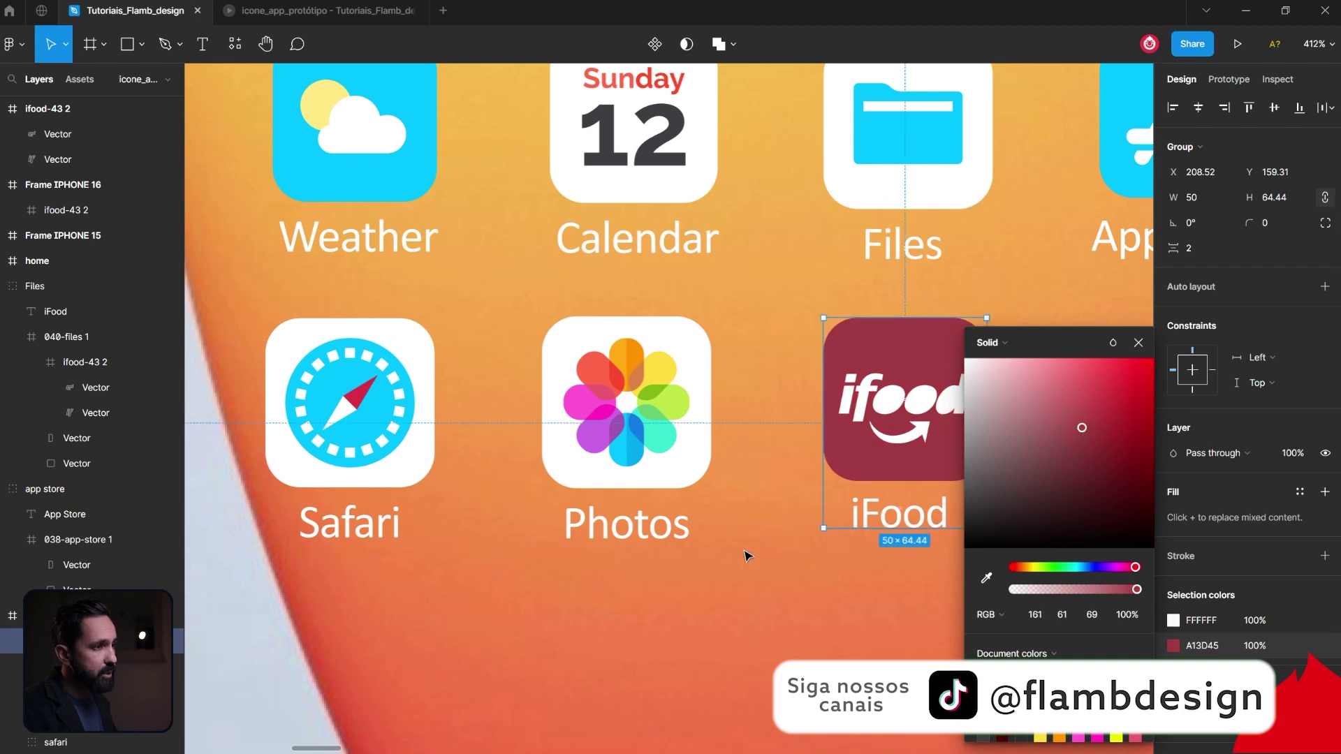
left_click(747, 555)
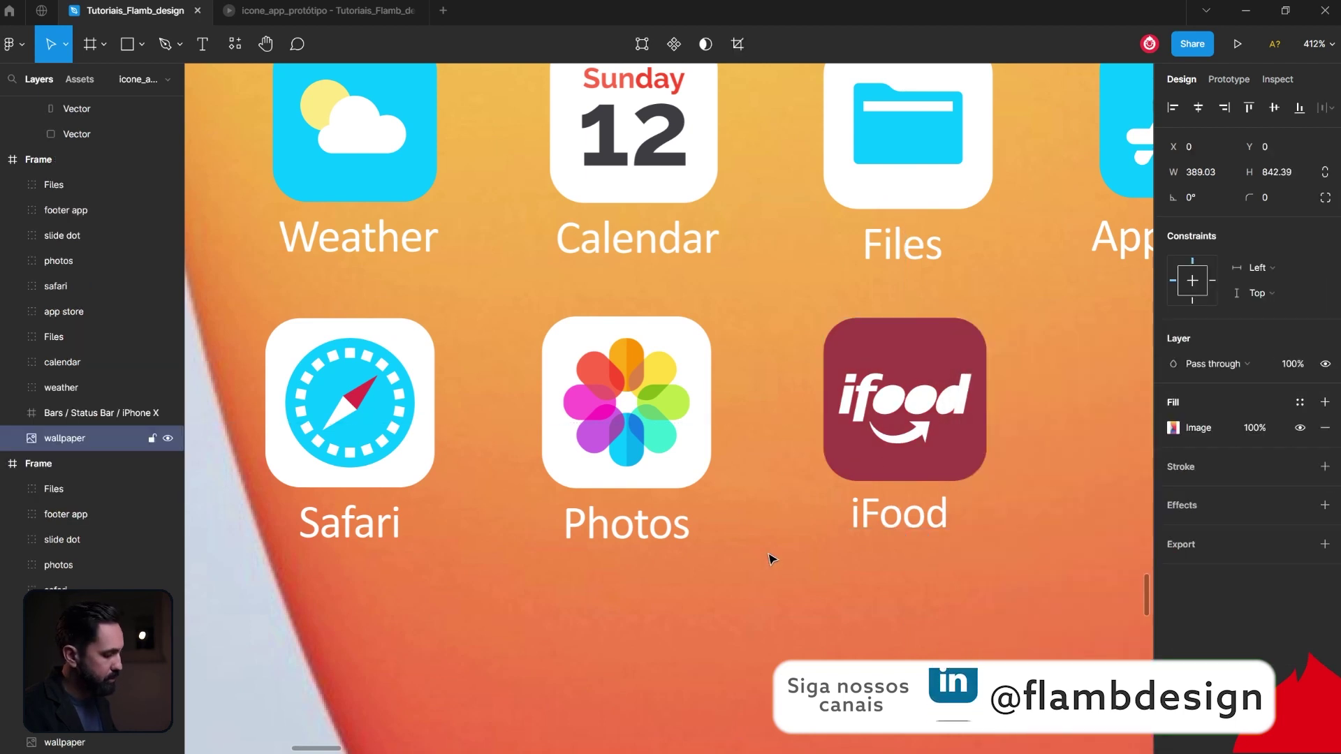
scroll(771, 559, "up", 1)
key("shift+1")
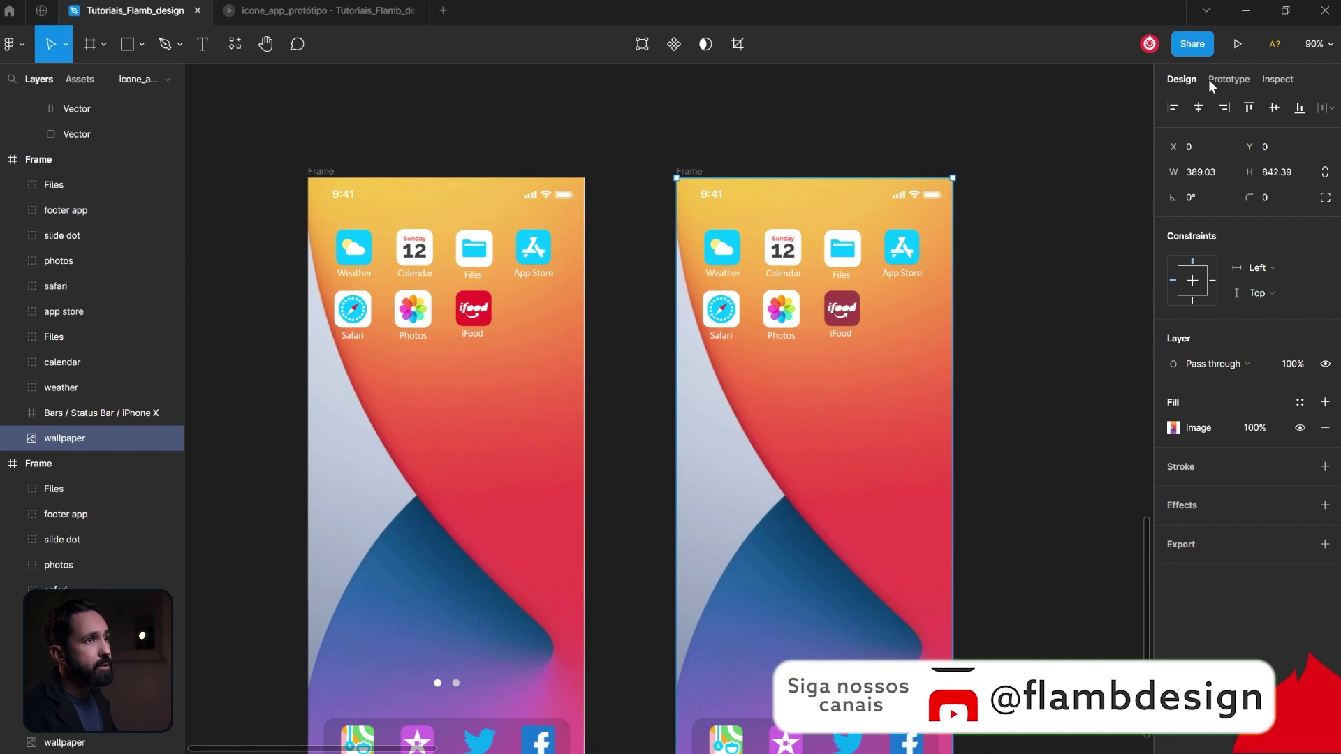
Step: Link the iFood icon tap to the darkened copy frame with Smart animate, Ease in and out, 300ms, and play Flow 3
left_click(1229, 79)
scroll(481, 279, "down", 1)
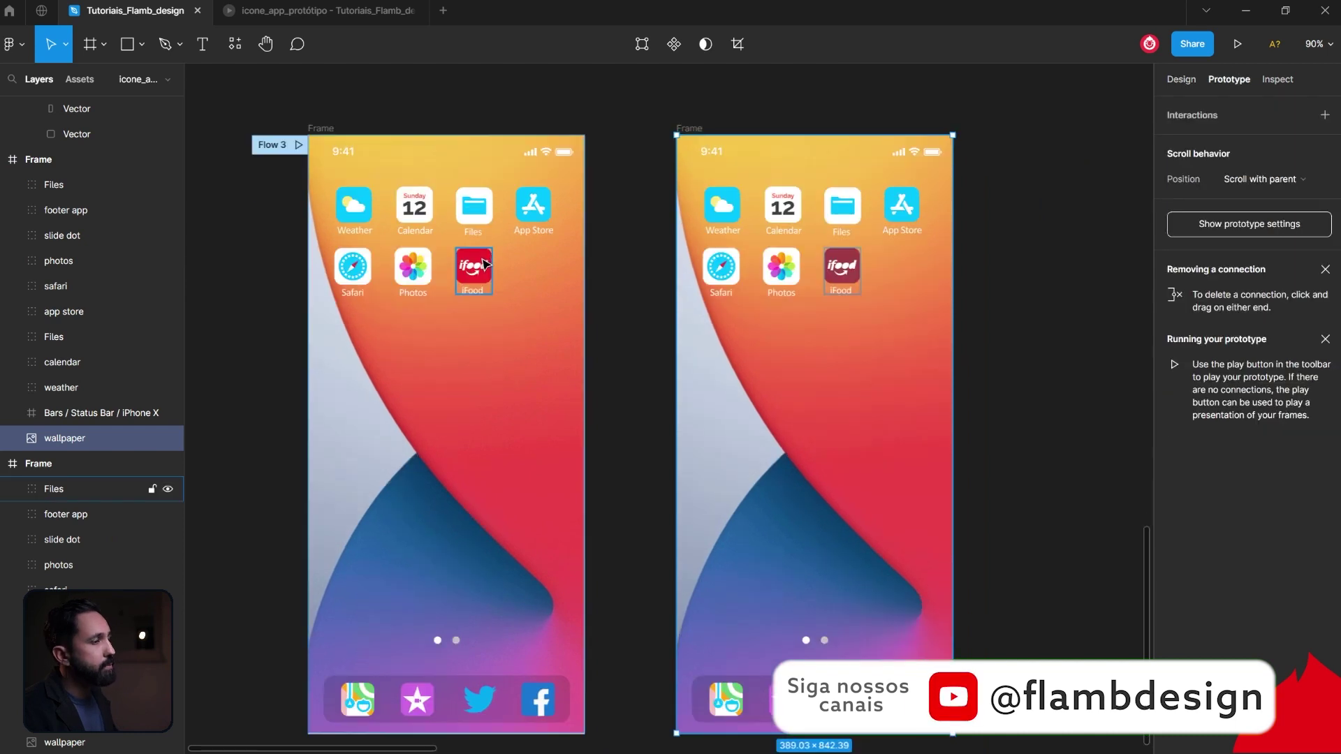
left_click(474, 269)
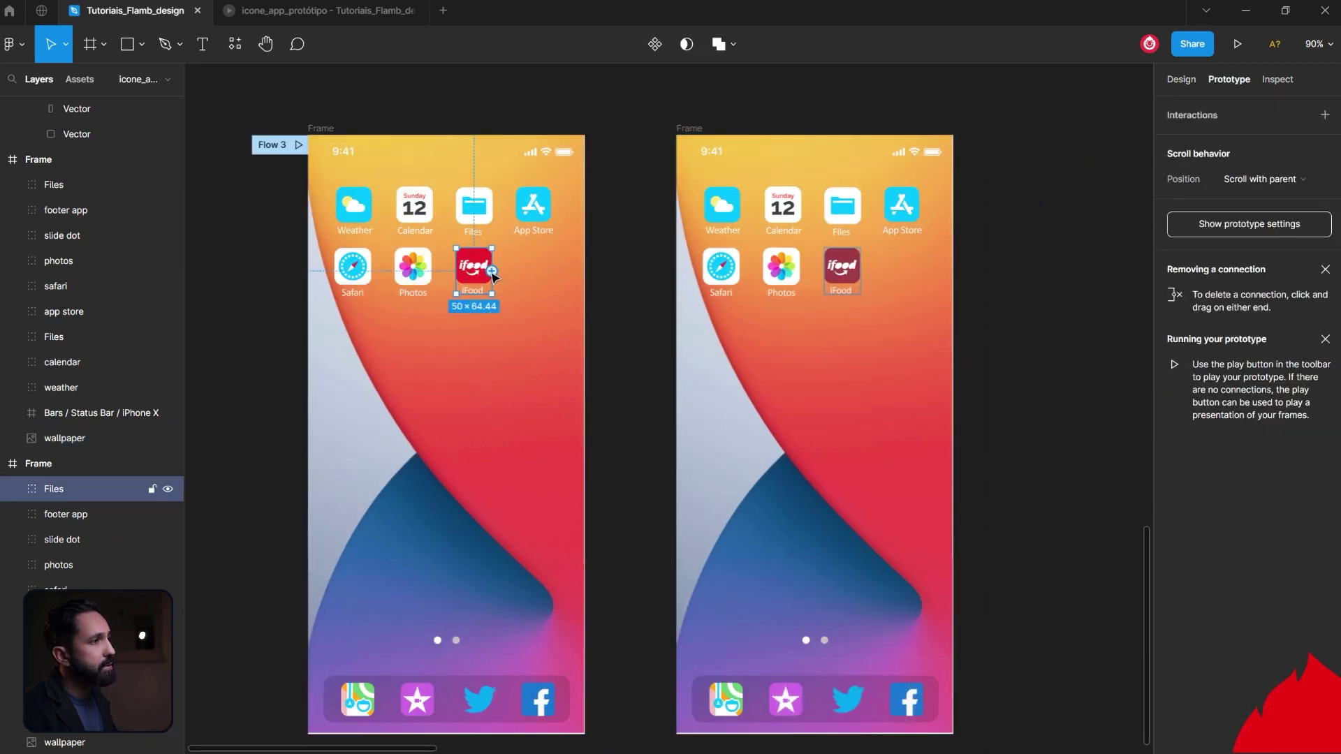
left_click_drag(492, 271, 713, 406)
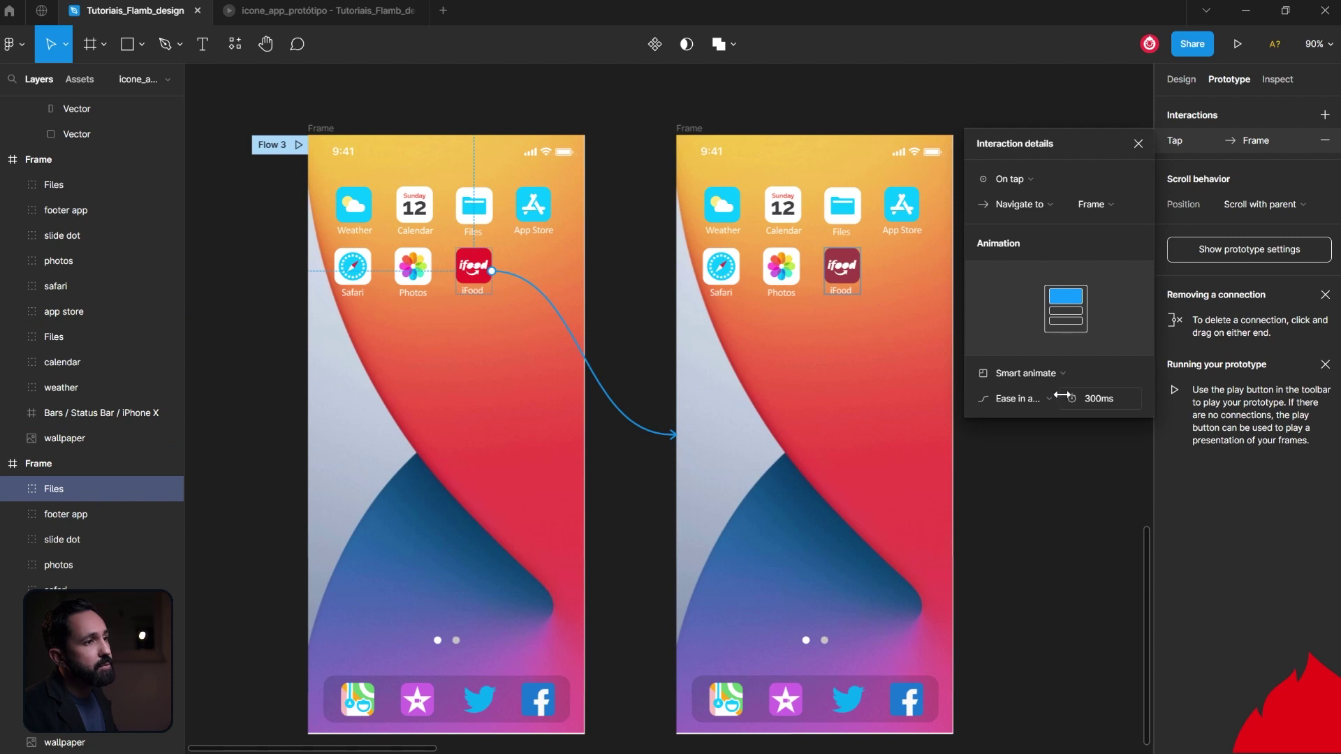
left_click(1032, 399)
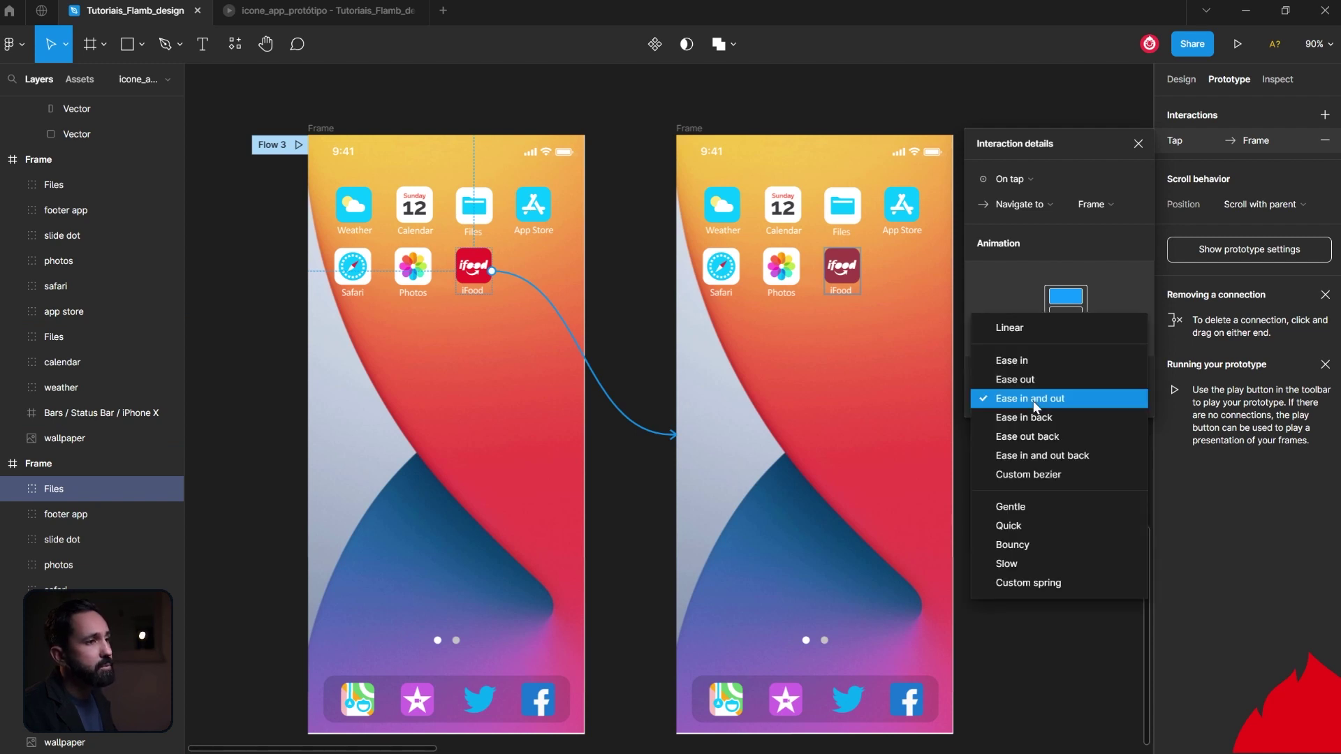
left_click(1034, 404)
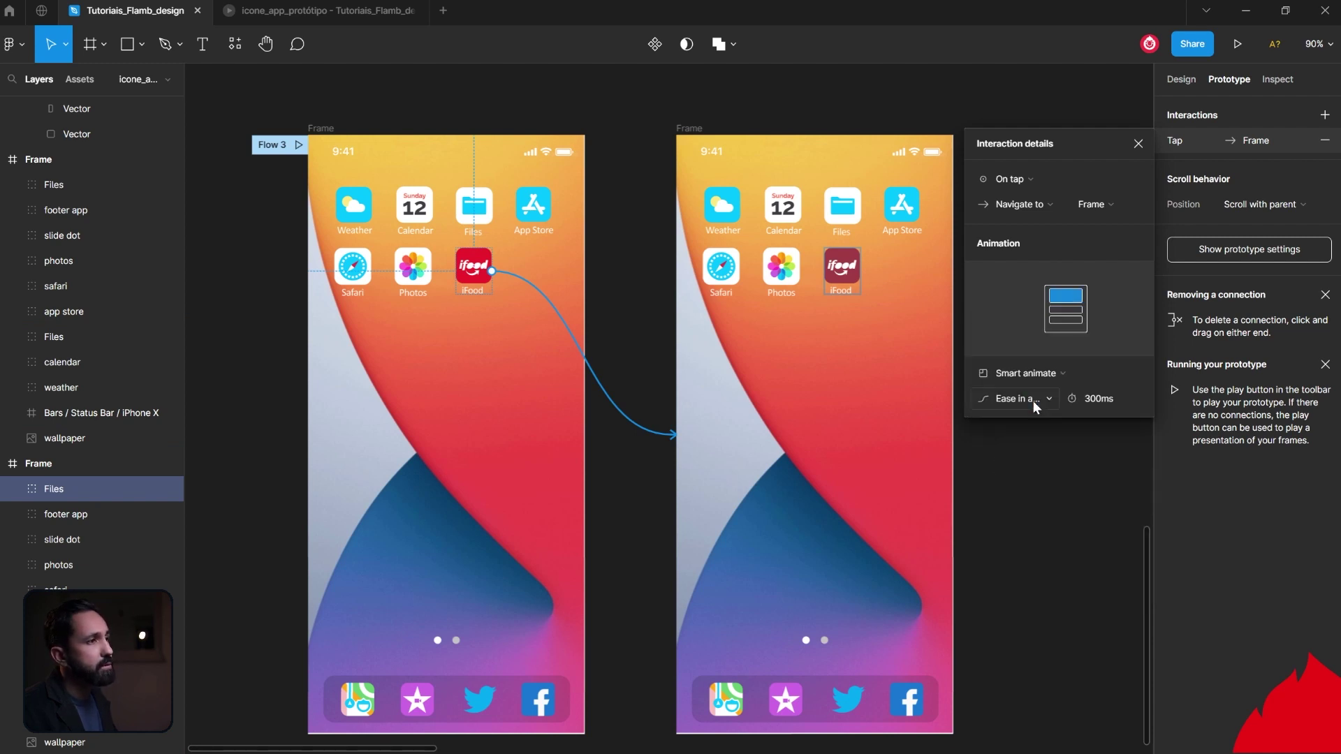
left_click(298, 145)
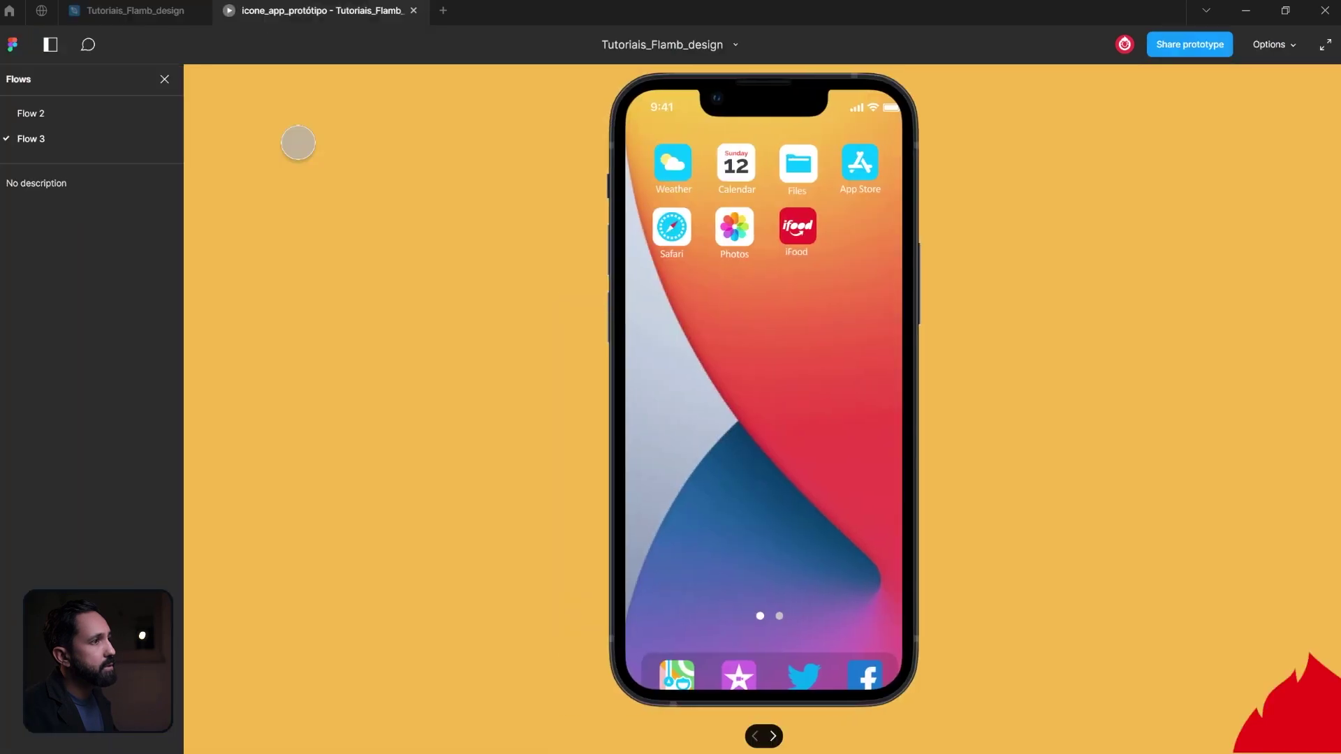
Step: Tap the iFood icon in the Flow 3 preview to confirm it dims, then return to the design file
left_click(797, 225)
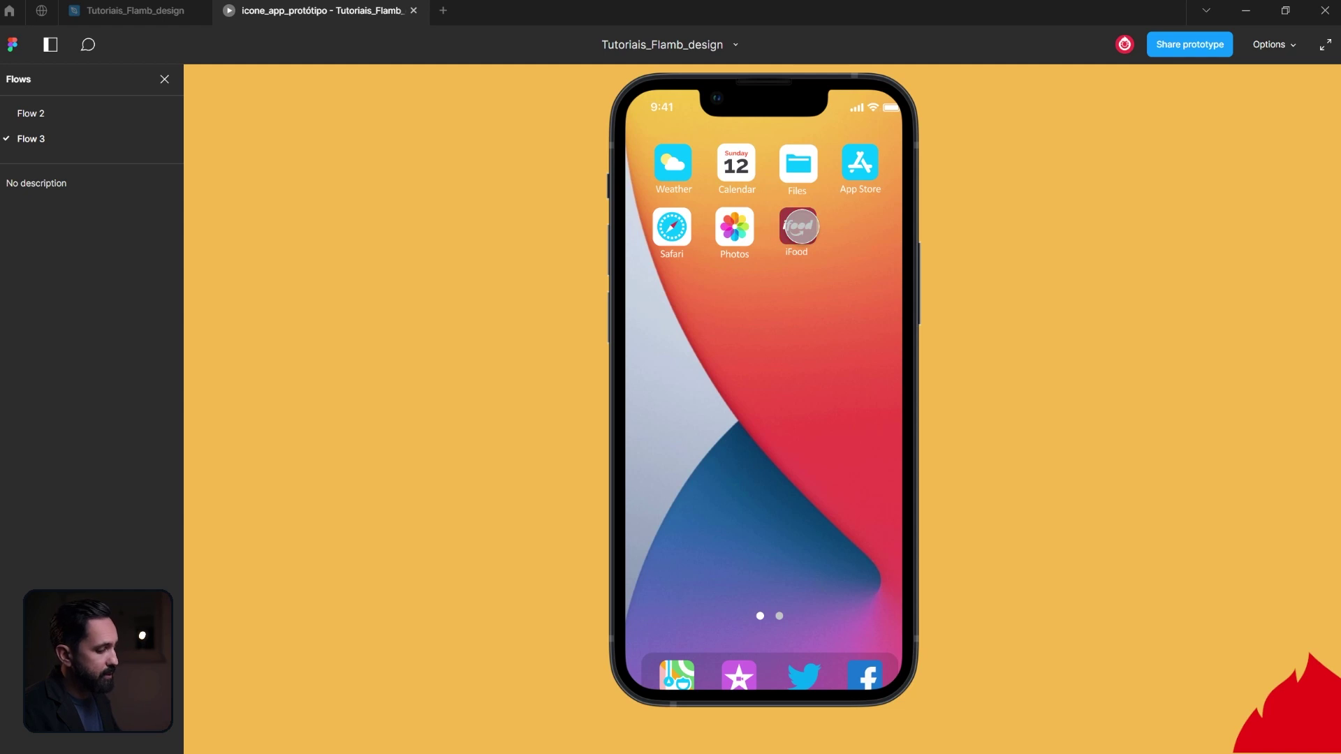
left_click(134, 21)
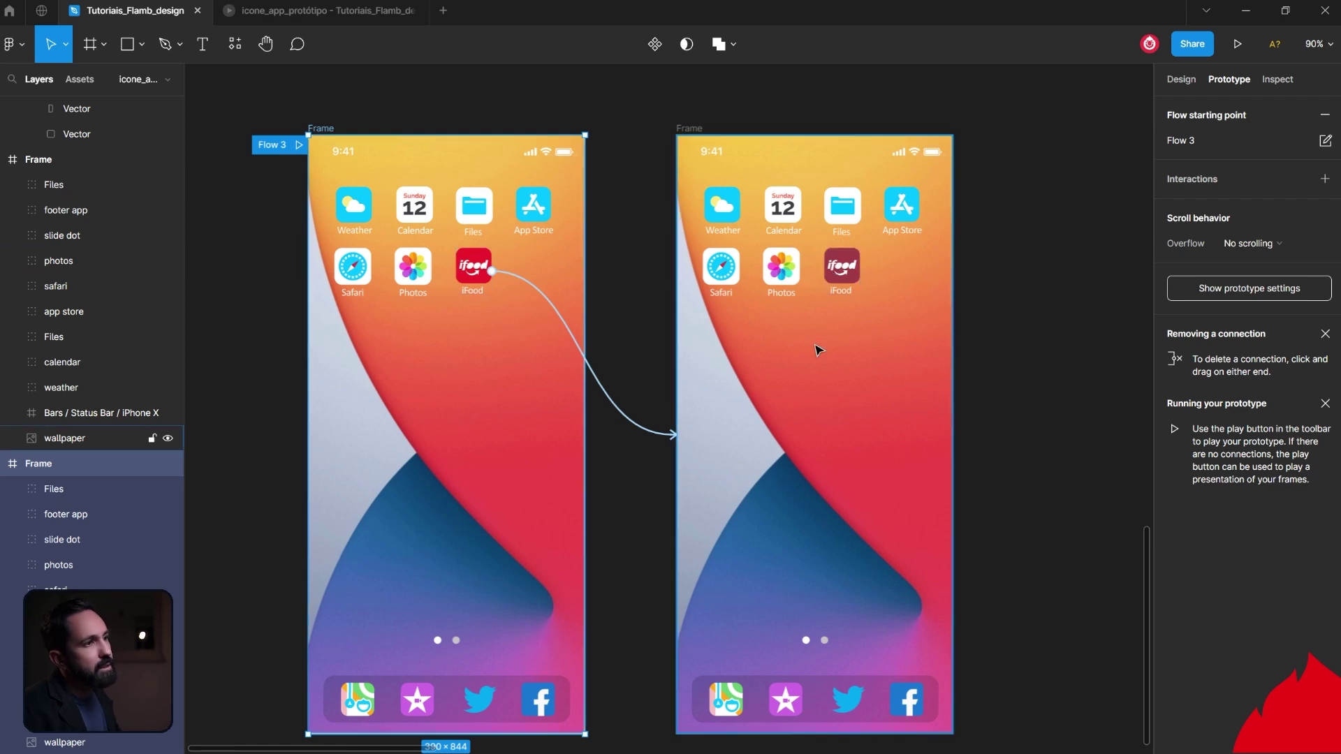
Step: Drag a prototype link from the second home-screen frame onto Frame IPHONE 15
scroll(659, 548, "down", 5)
scroll(563, 683, "up", 3)
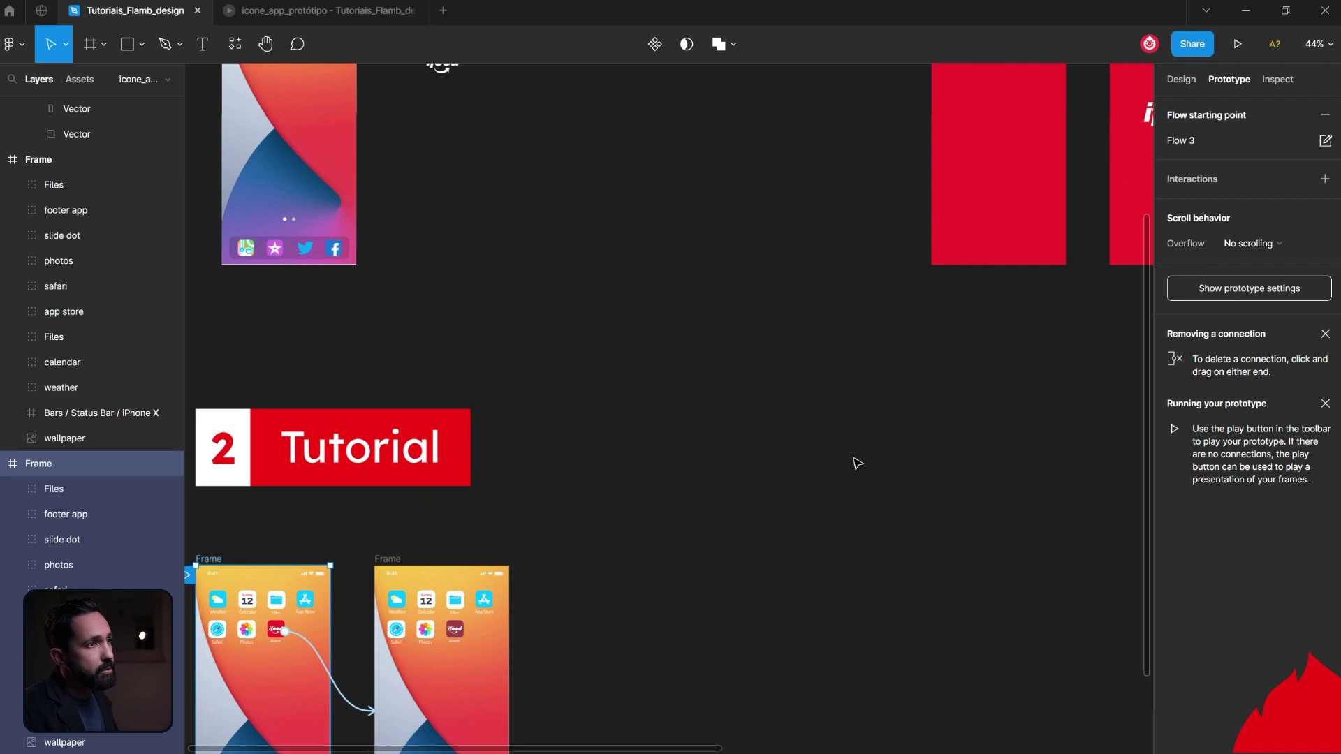
scroll(841, 491, "up", 5)
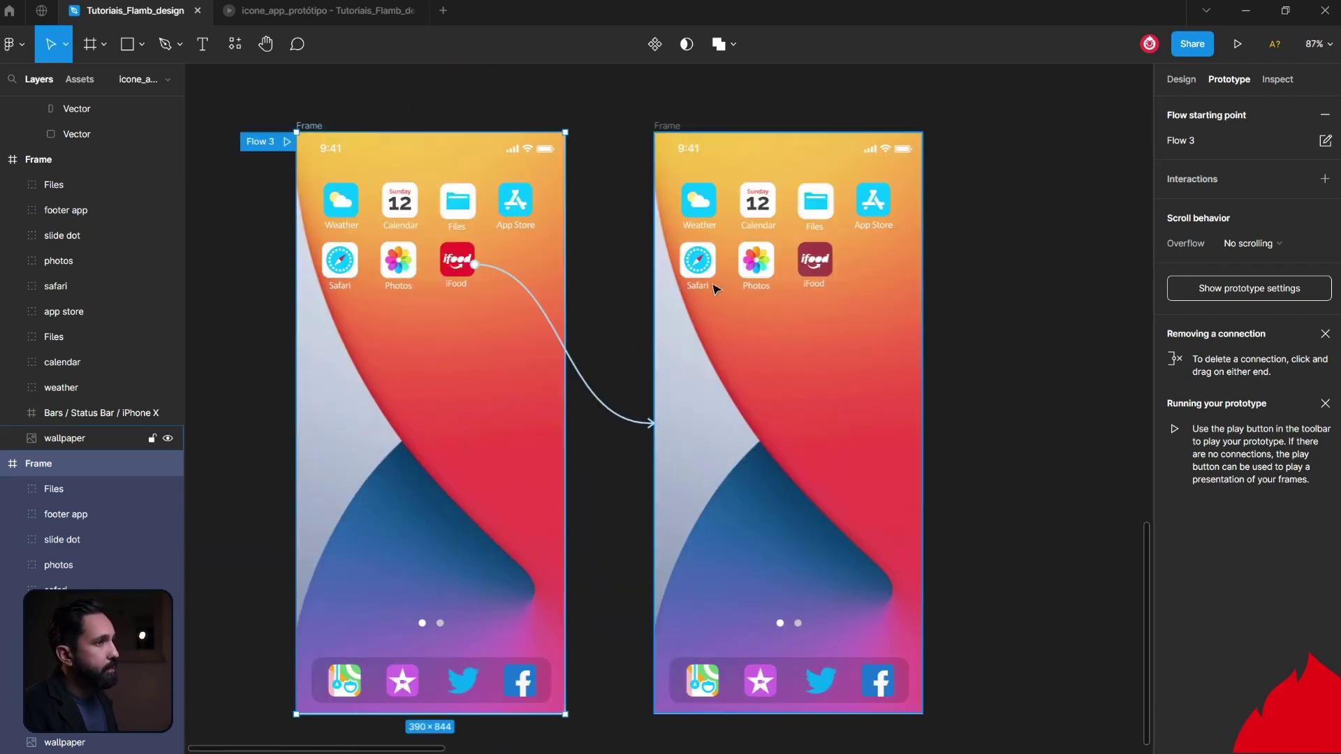
left_click(822, 262)
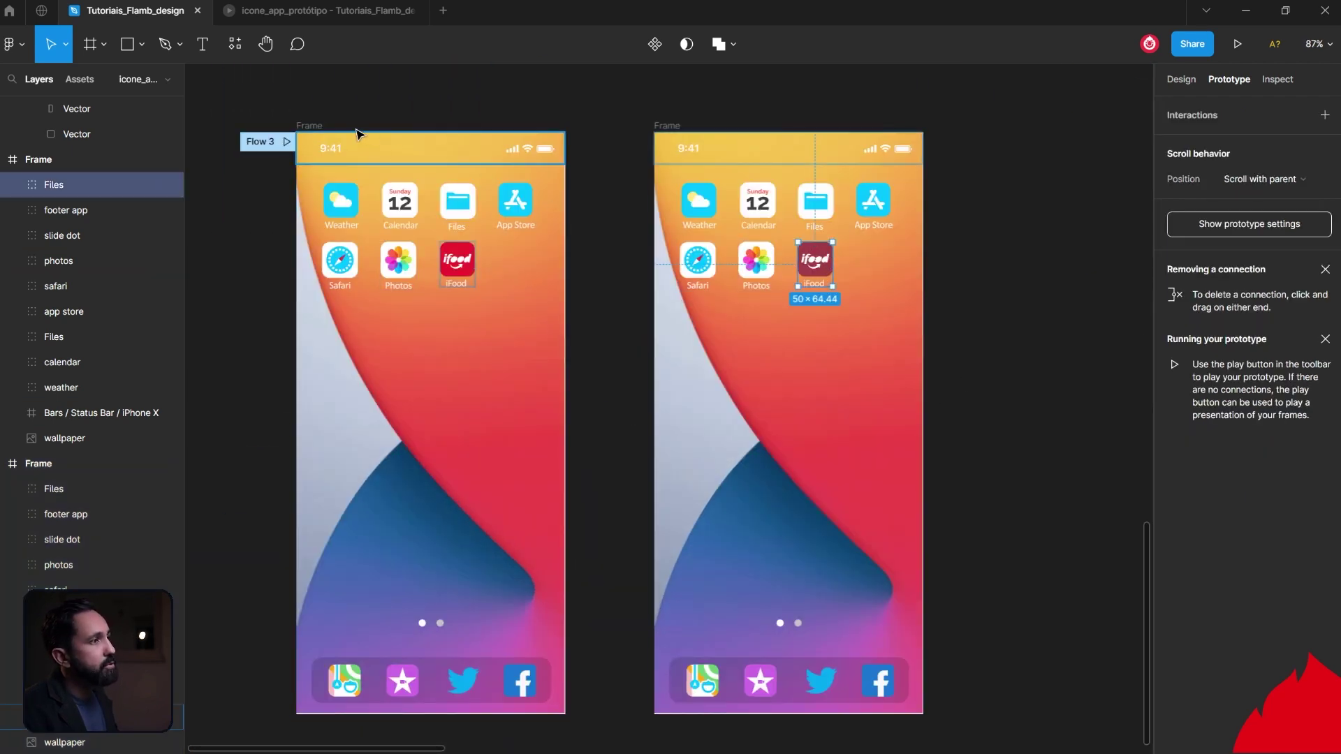
left_click(312, 127)
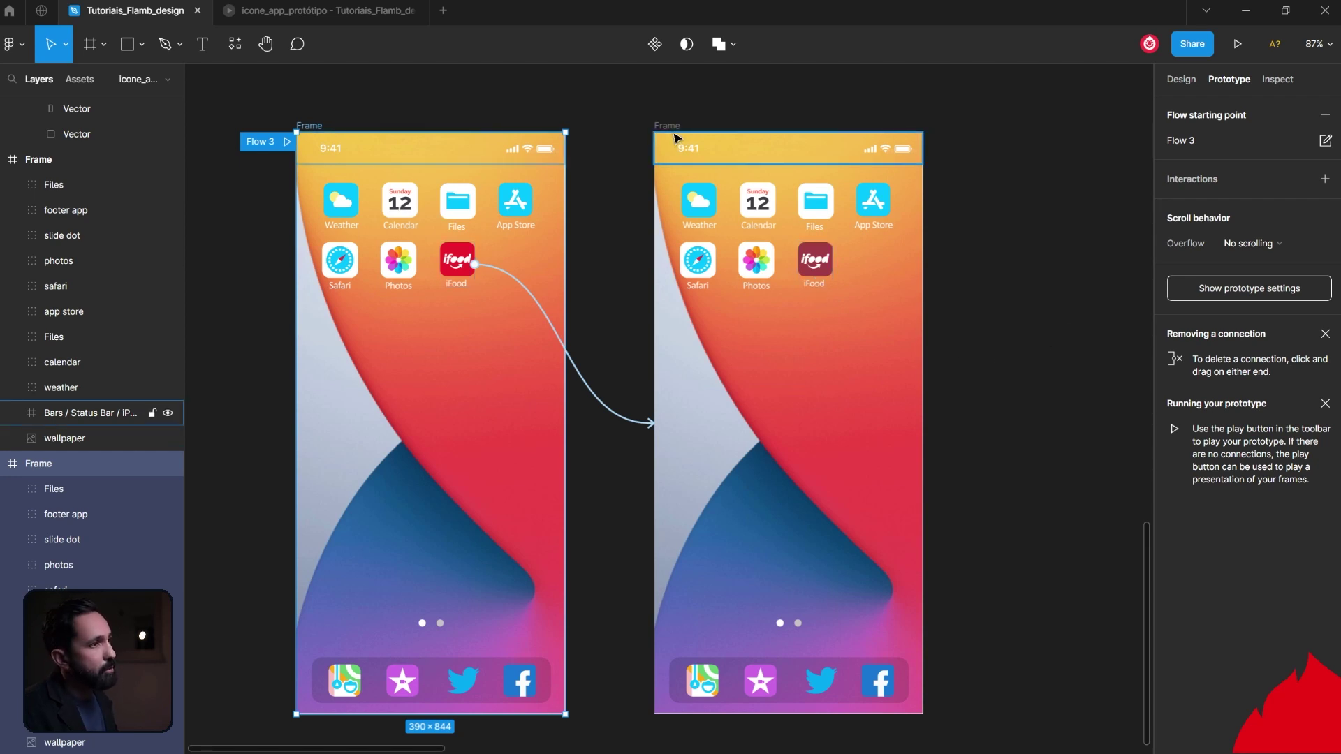
scroll(698, 167, "down", 5)
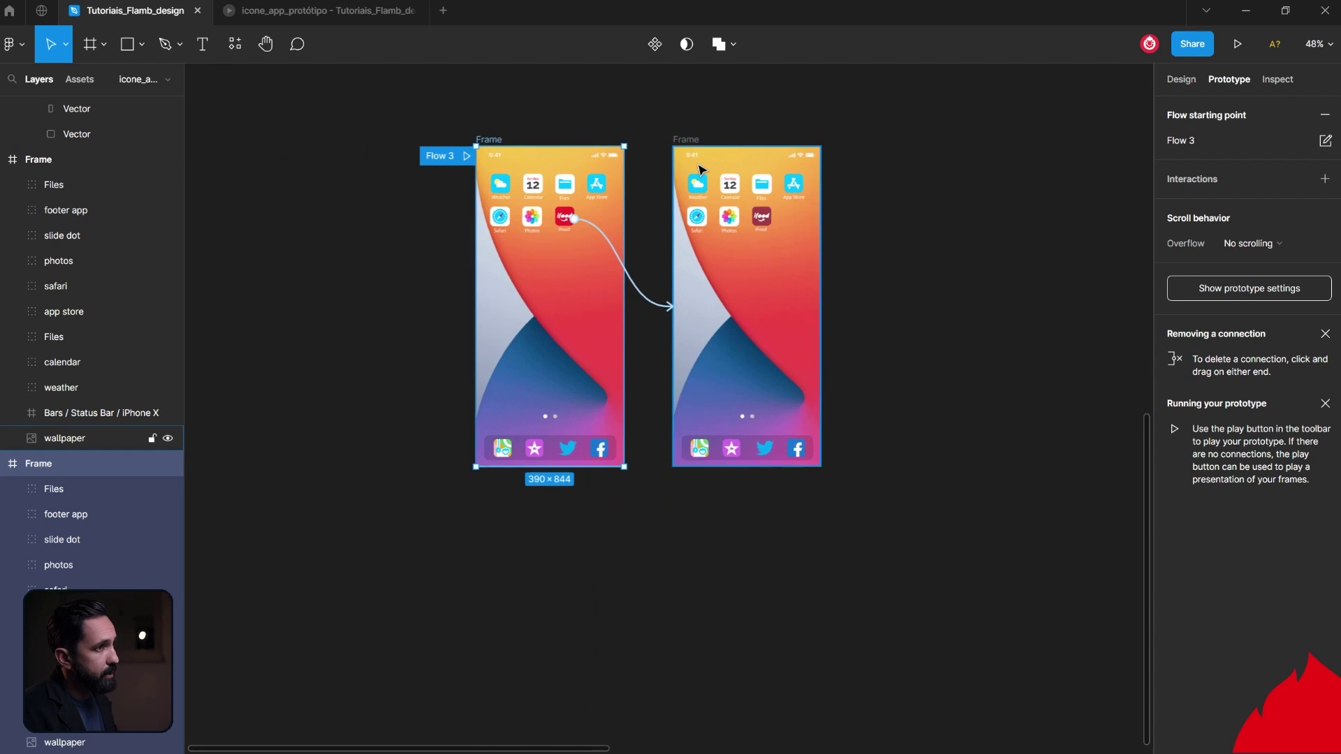
left_click(685, 141)
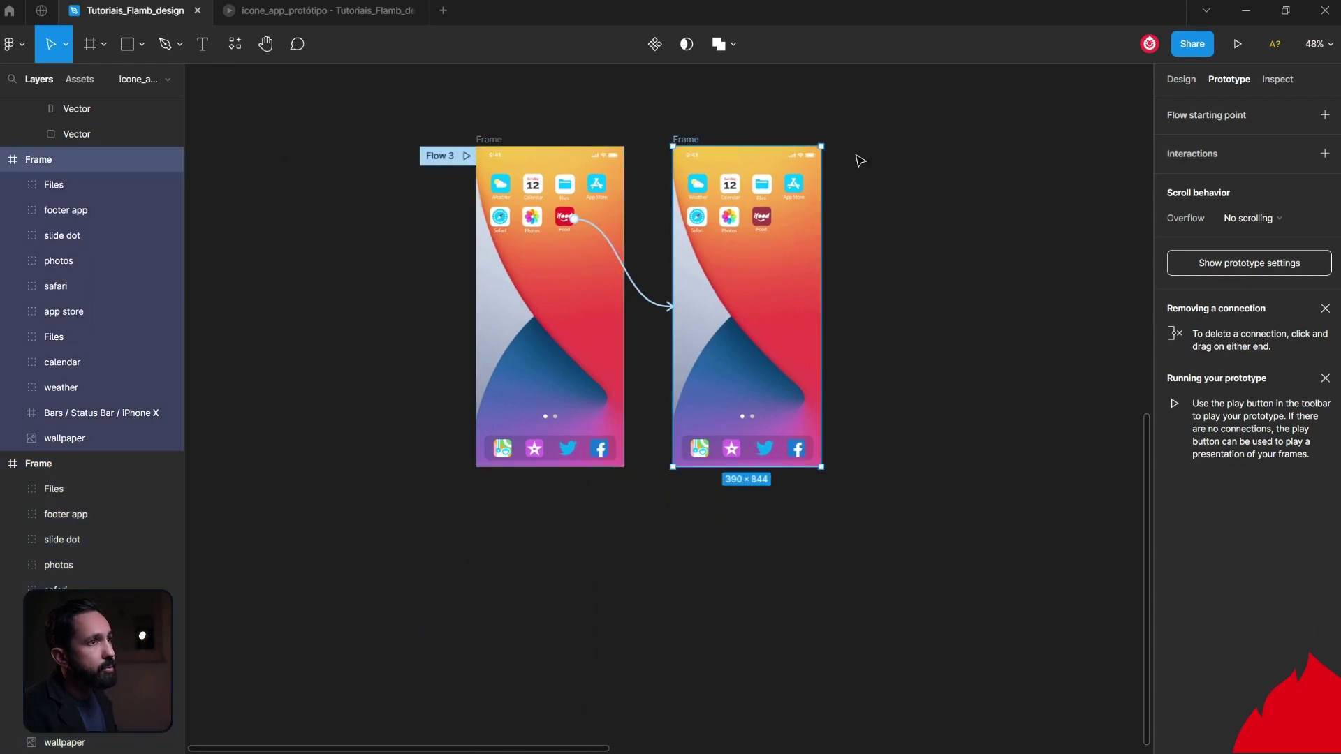
left_click_drag(820, 307, 1068, 13)
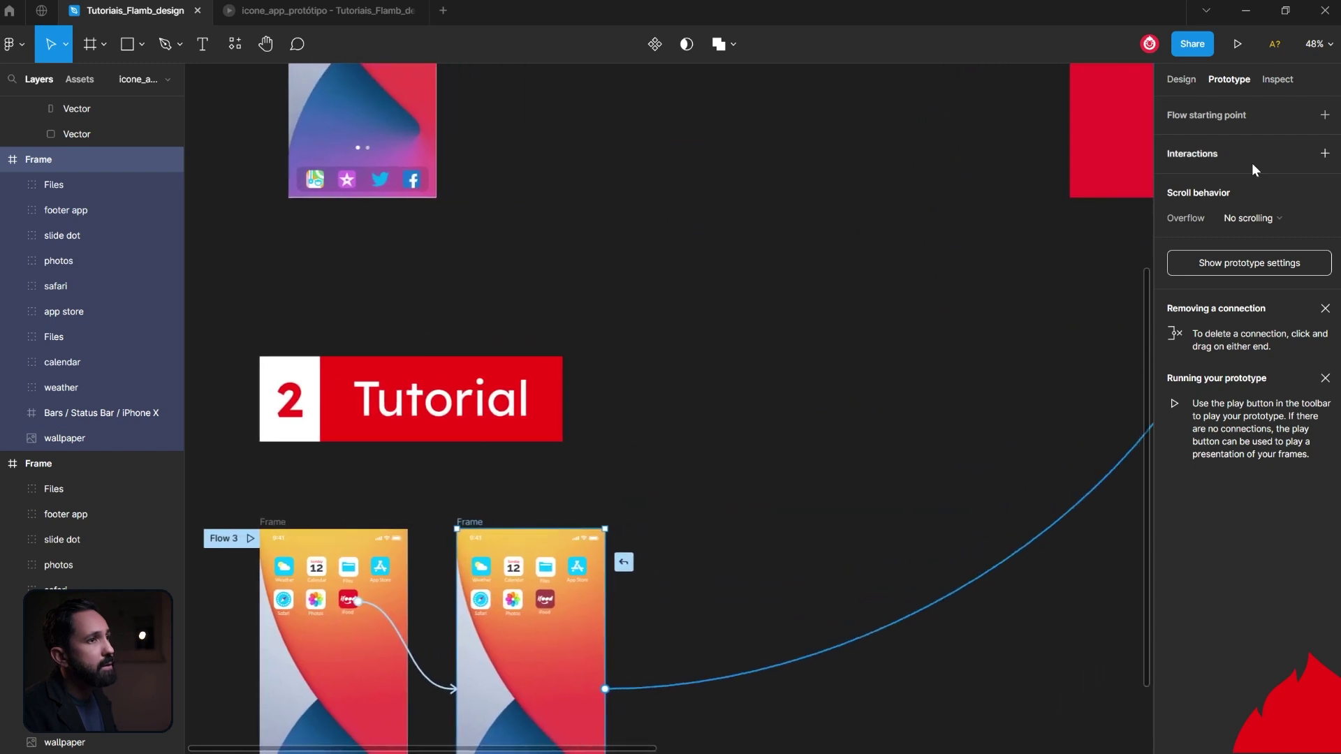
left_click_drag(1072, 19, 1012, 126)
Step: Review the splash link's settings, then replay Flow 3 and come back to the design file
scroll(825, 328, "down", 5)
mouse_move(810, 203)
left_mouse_down()
mouse_move(1083, 299)
mouse_move(1092, 335)
left_mouse_up()
scroll(719, 377, "up", 5)
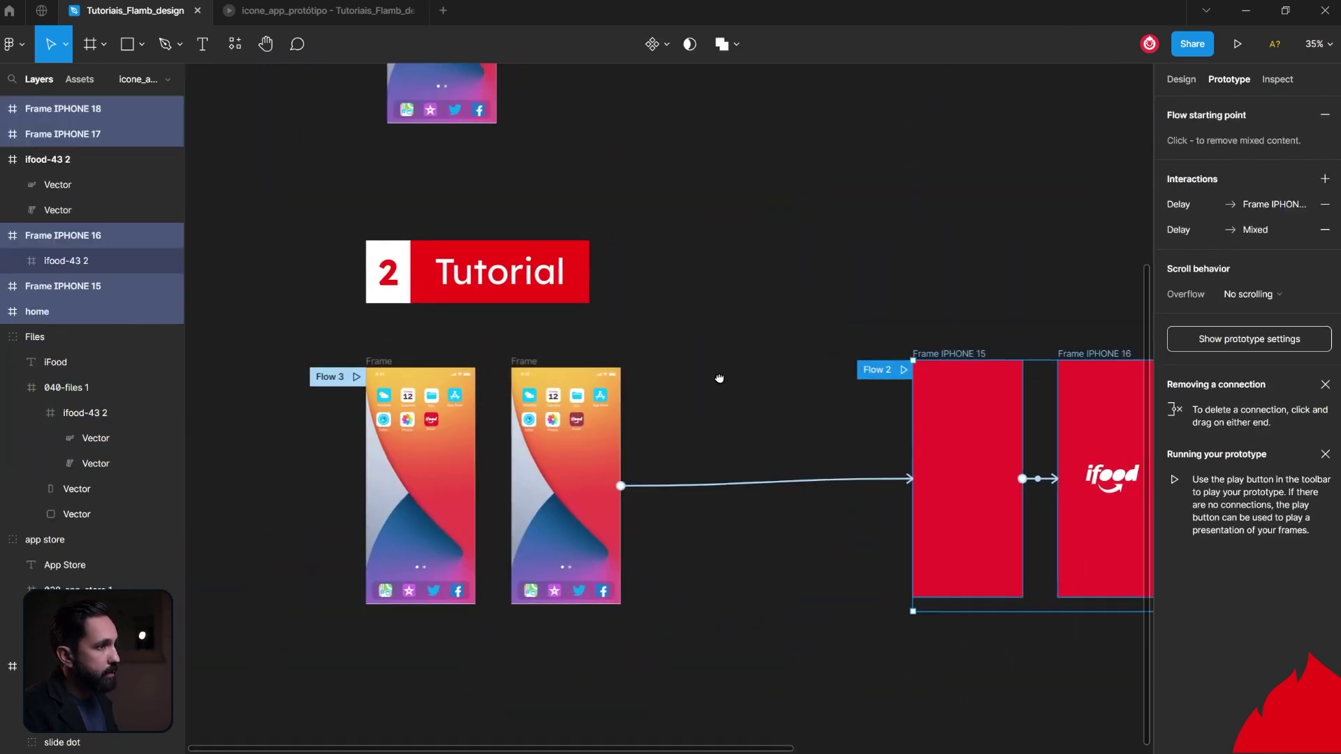
left_click_drag(431, 420, 511, 485)
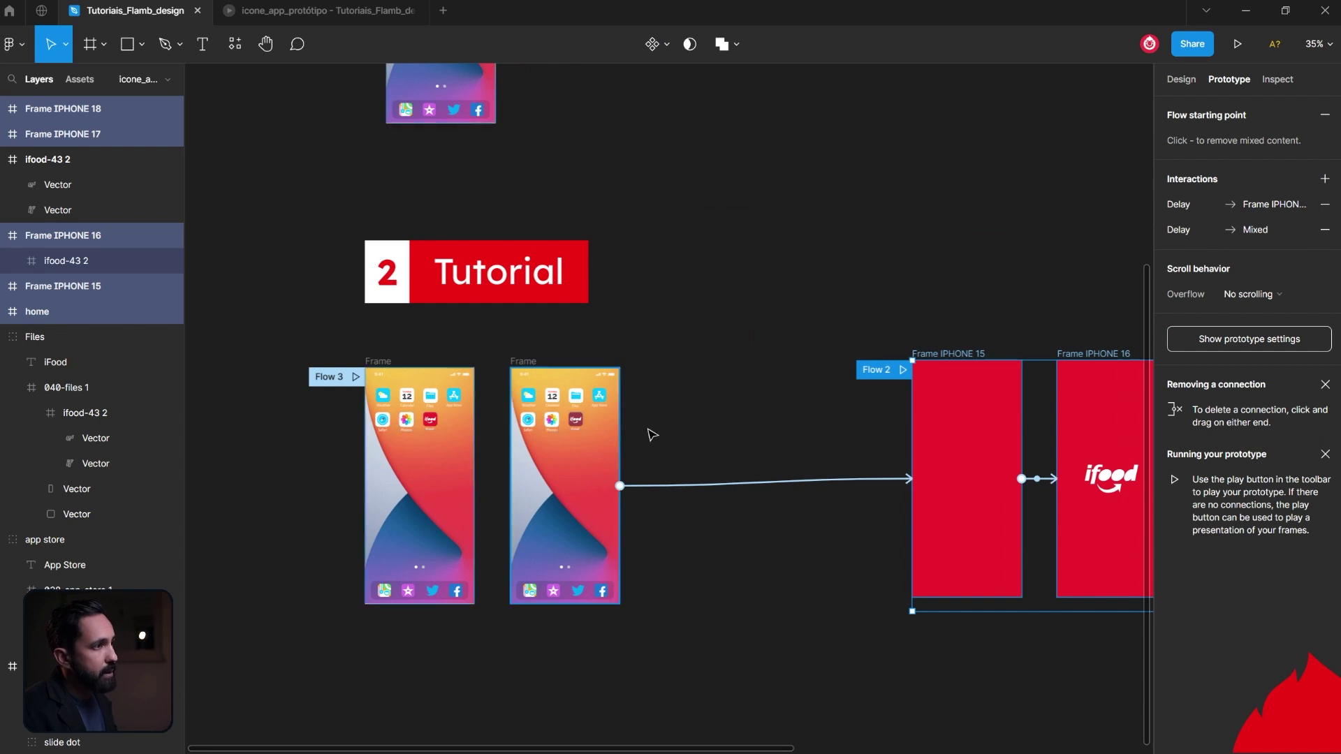
left_click(681, 489)
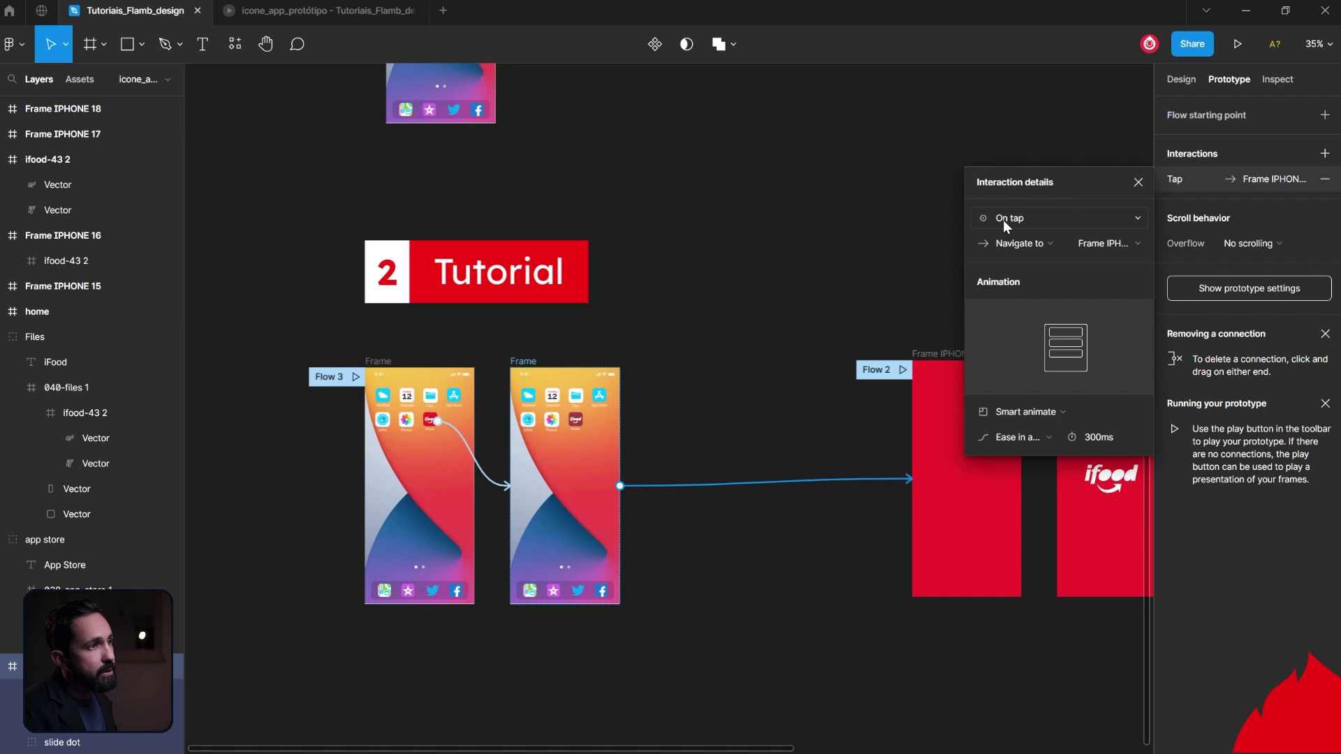
scroll(694, 370, "up", 5)
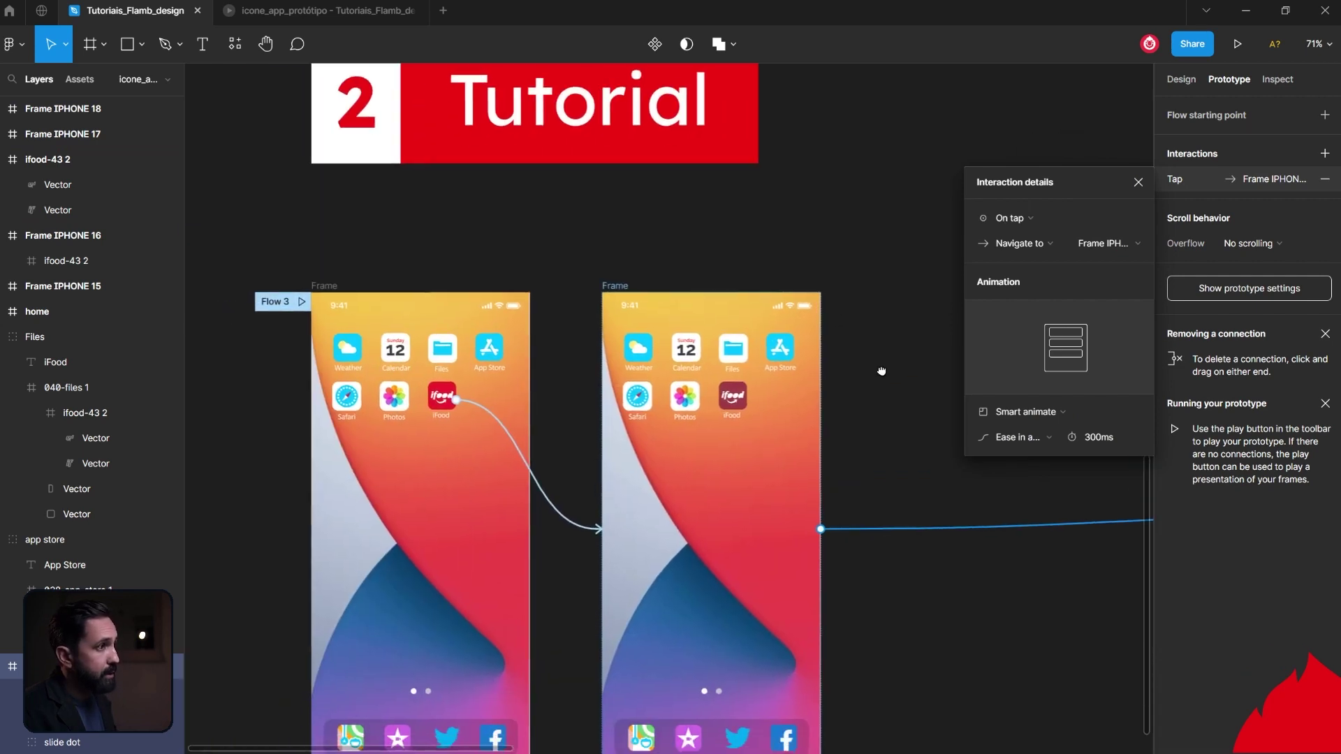
left_click_drag(881, 371, 938, 371)
left_click(324, 11)
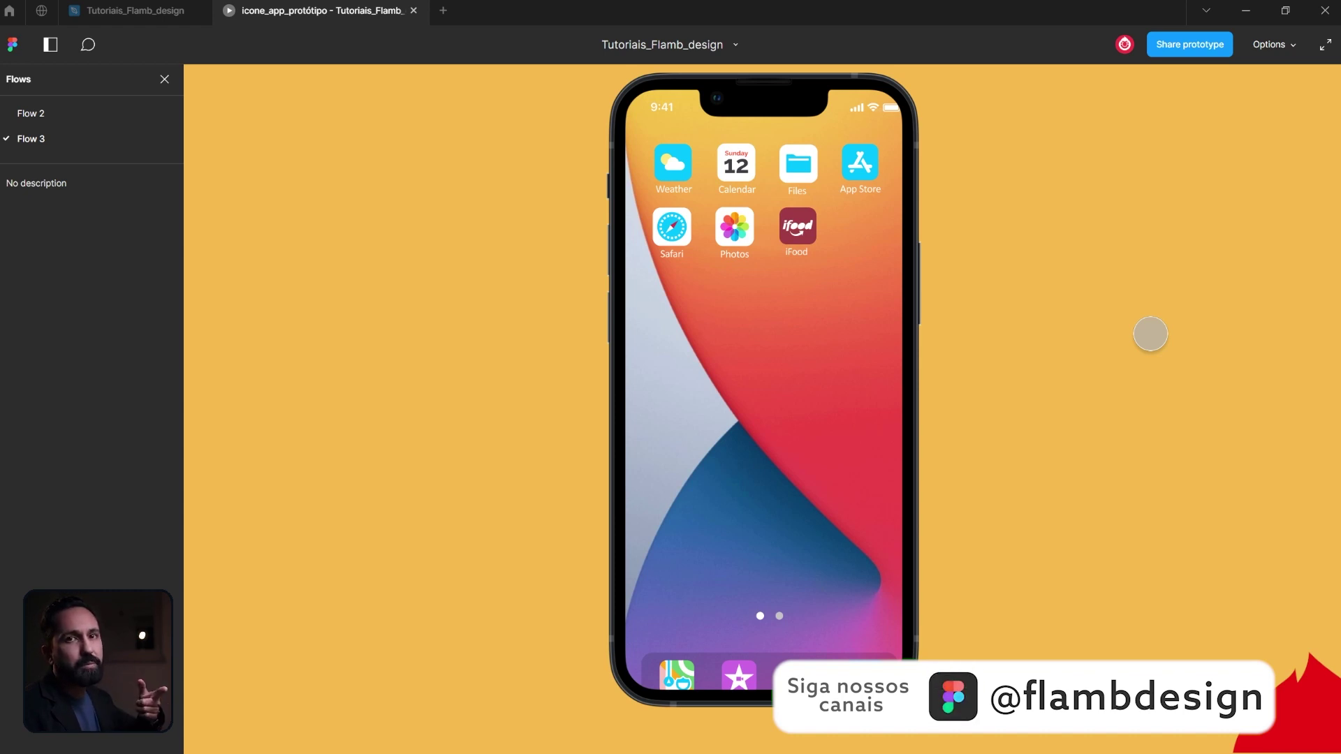
left_click(162, 18)
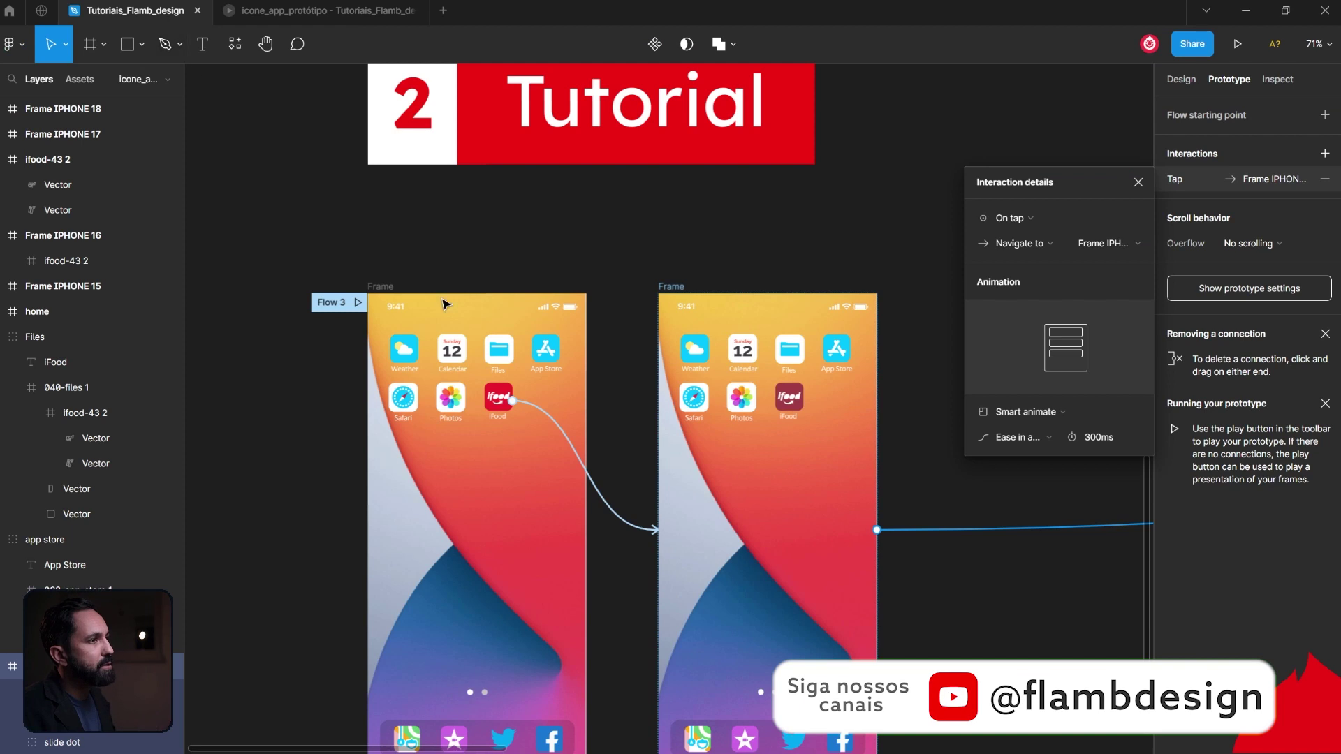
Step: Set the splash link to After delay 1ms with a Dissolve animation lasting 500ms
left_click(1005, 218)
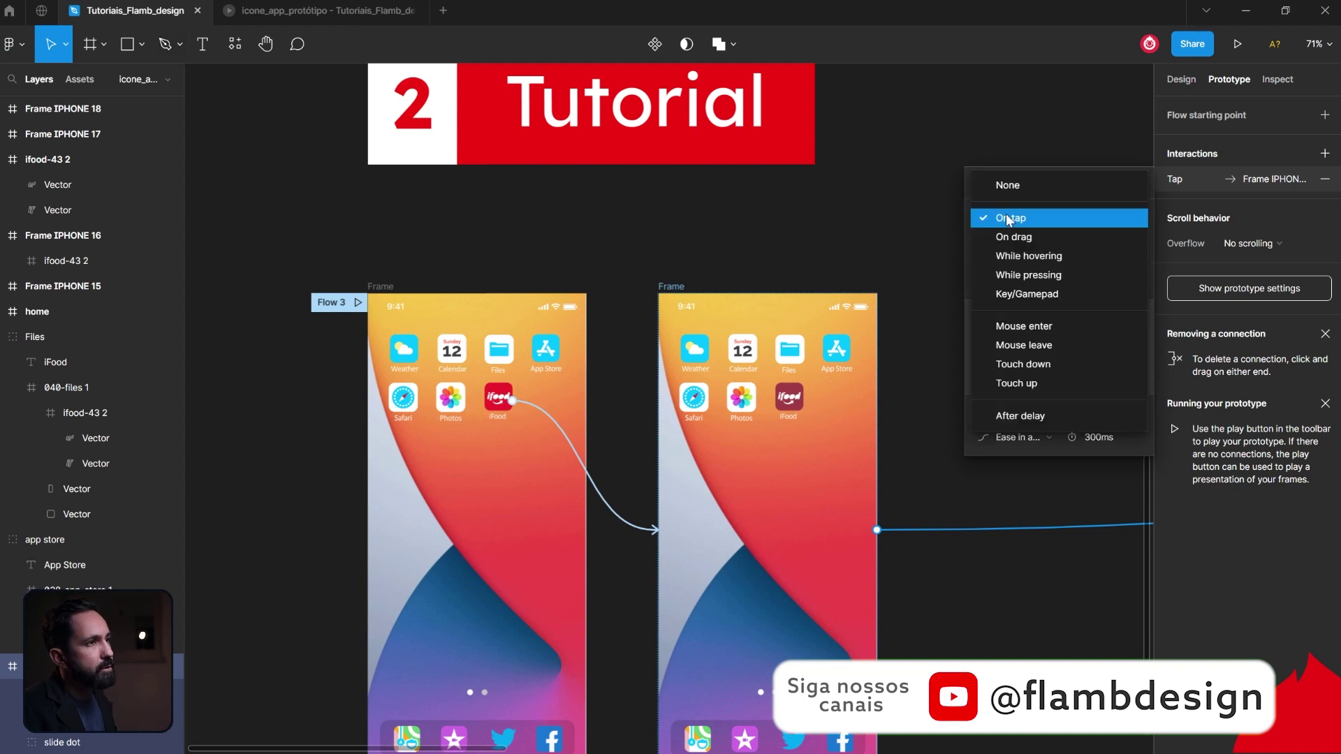
left_click(1021, 416)
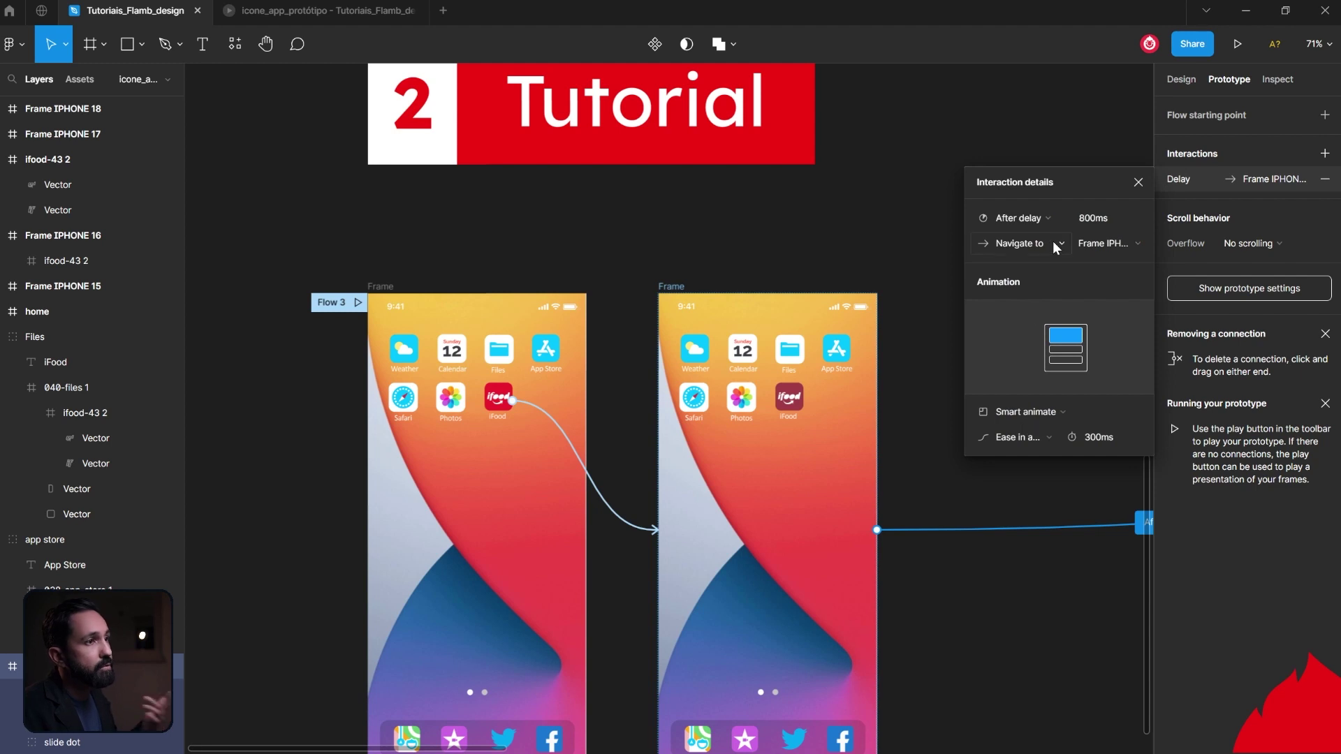
left_click(1093, 215)
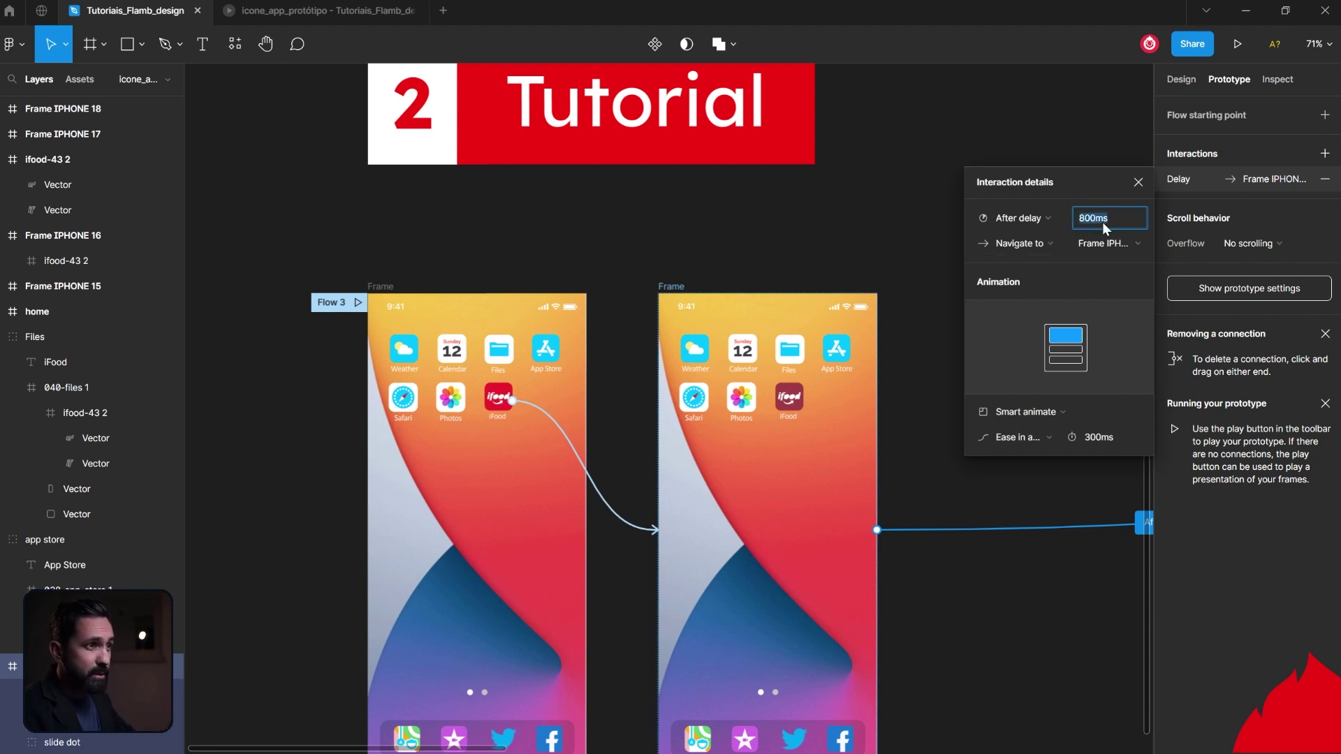
type("0")
left_click(1088, 441)
type("500")
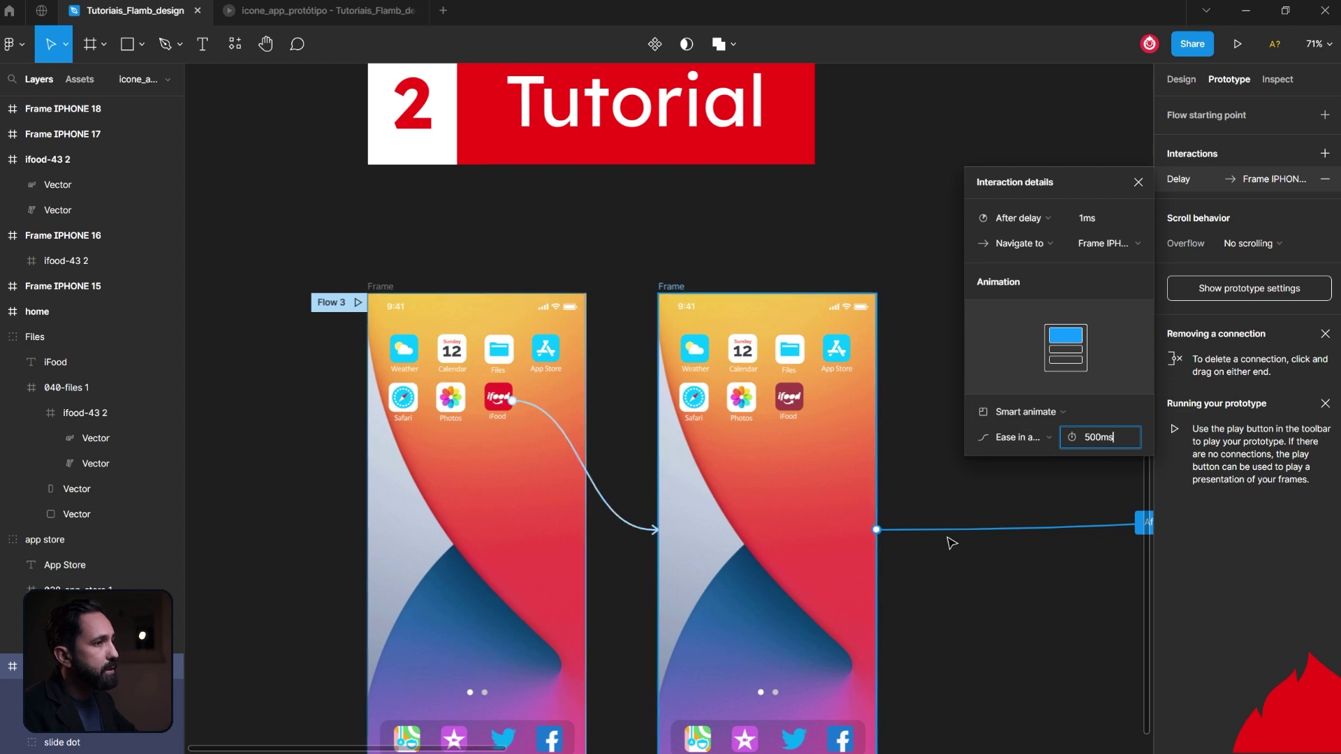
left_click(1008, 409)
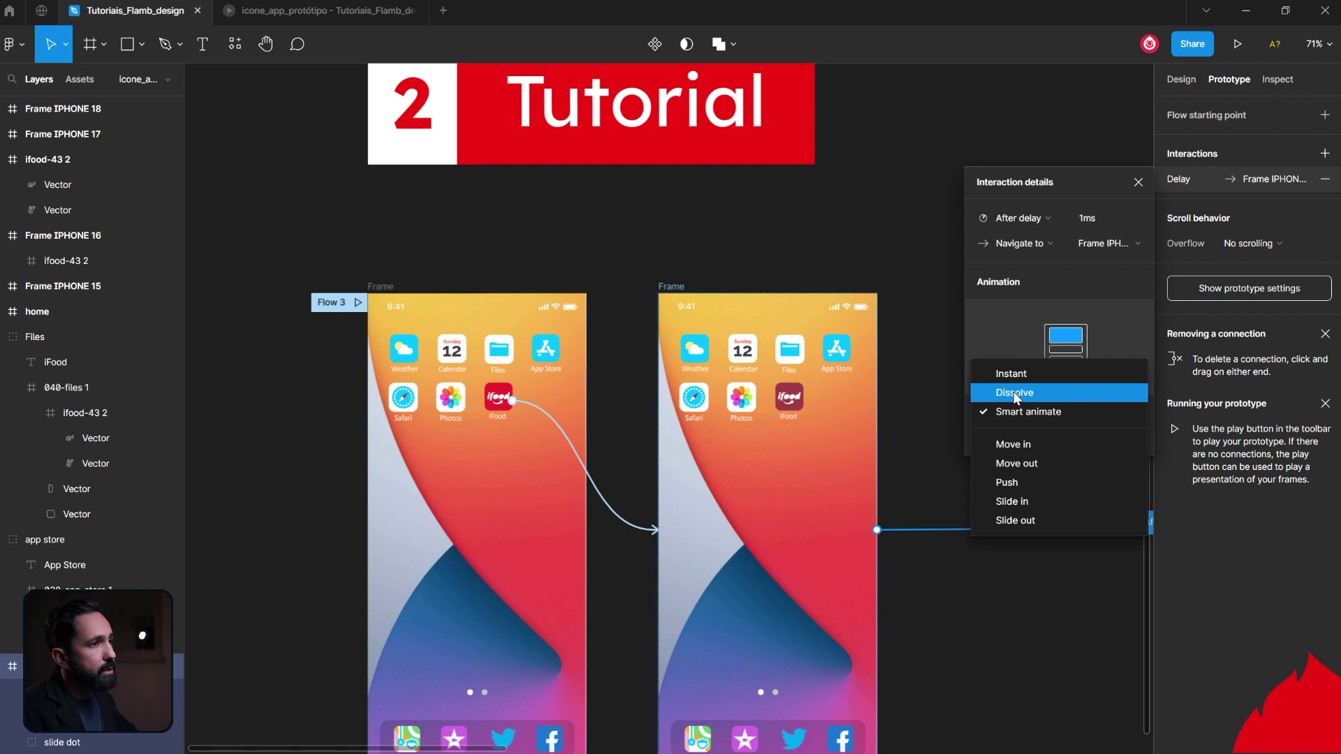
left_click(1015, 393)
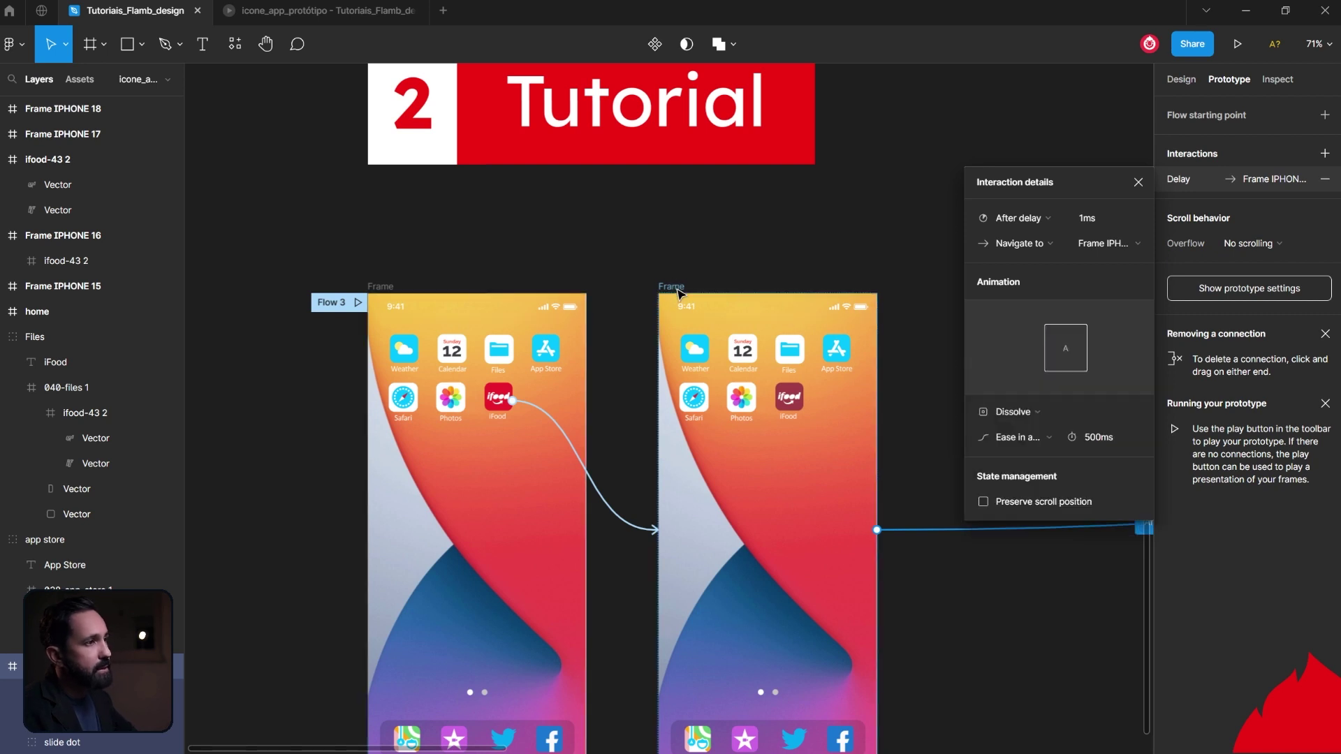
Step: Check the iFood icon's tap link and the delayed link, then open the Flow 3 preview
left_click_drag(762, 301, 306, 272)
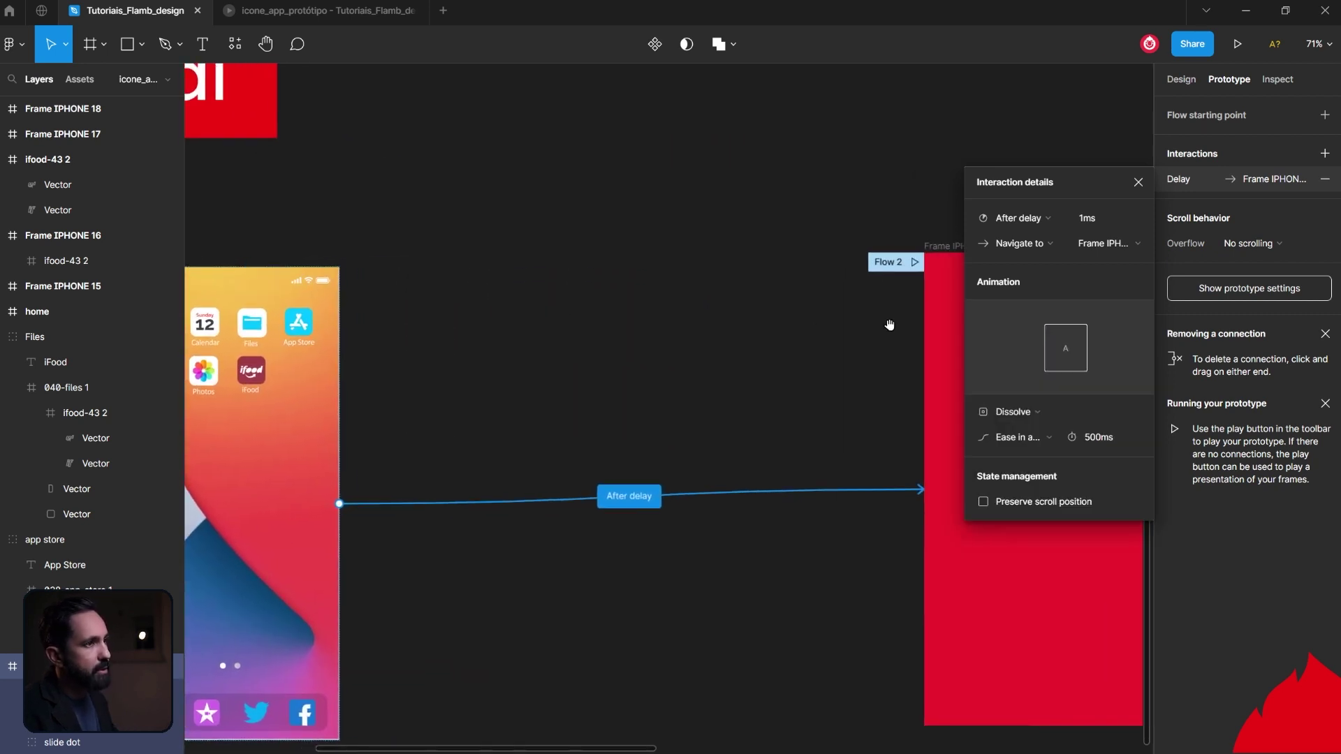
scroll(822, 365, "left", 3)
scroll(867, 494, "left", 3)
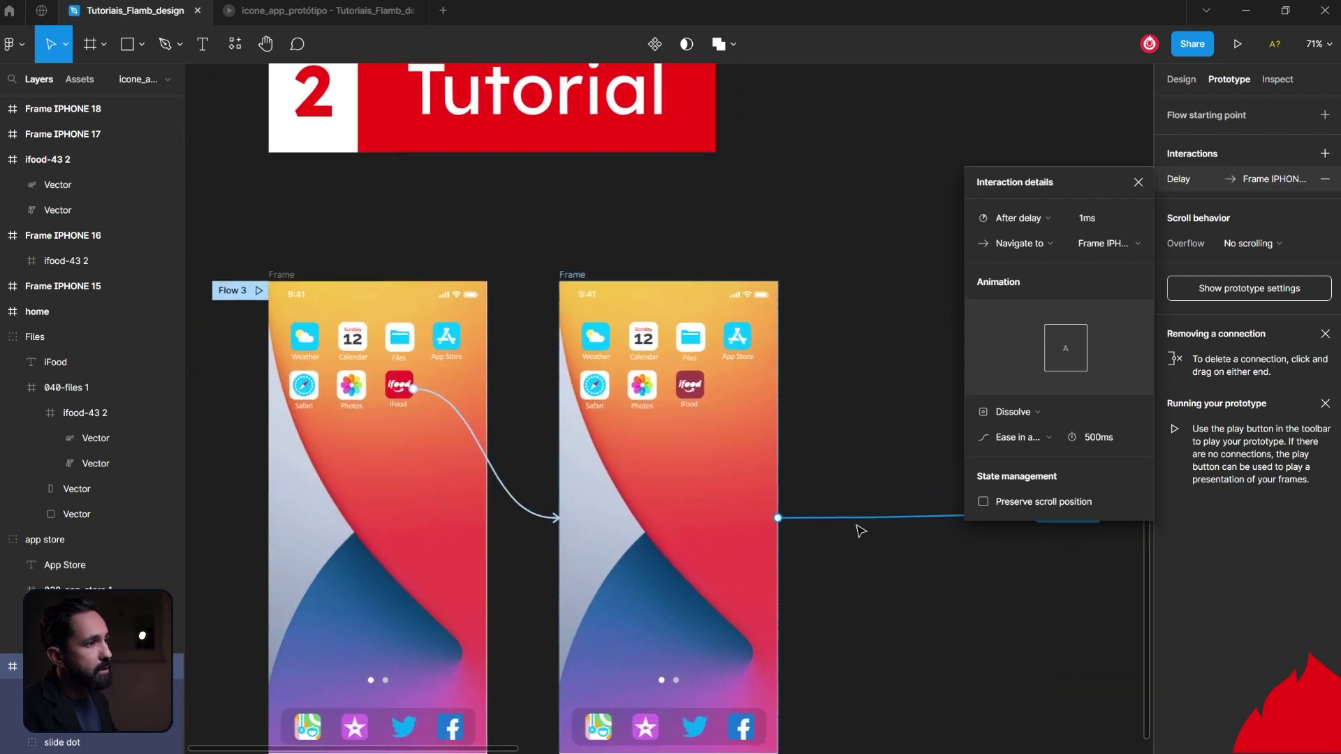
left_click(506, 493)
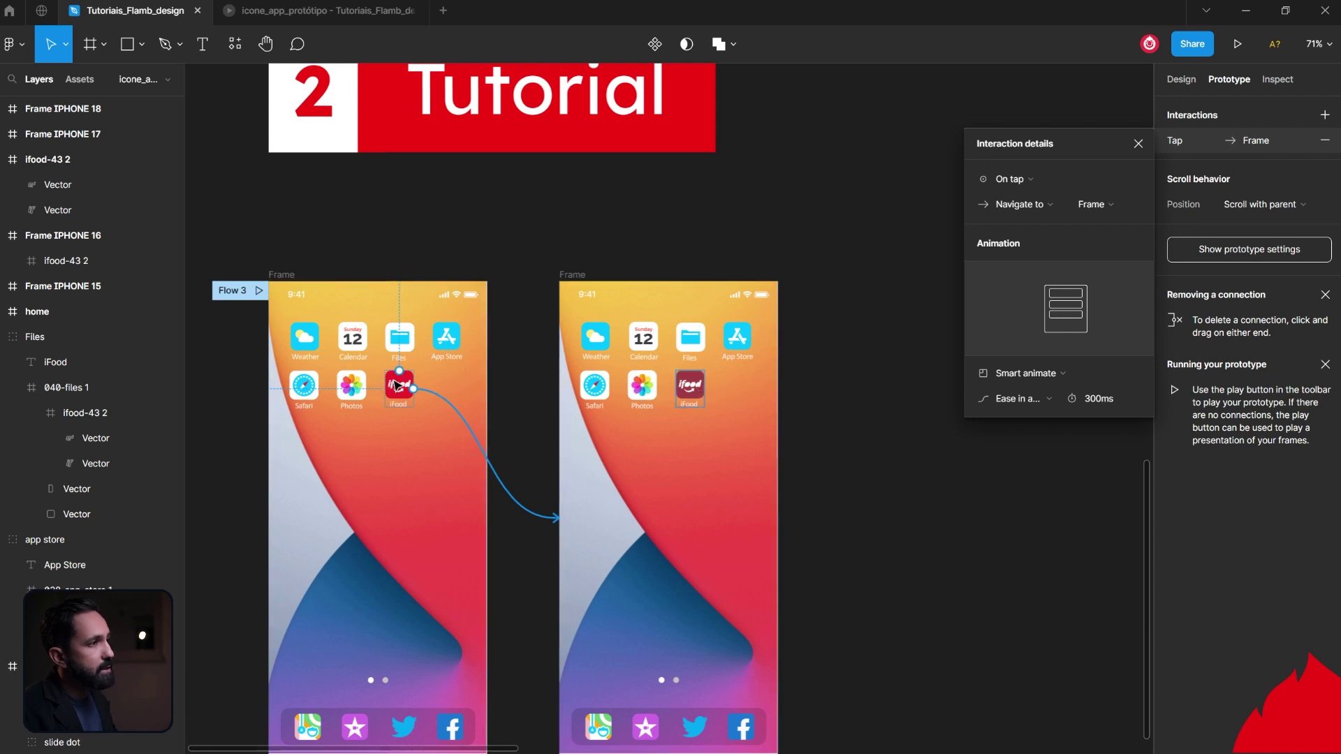
left_click(559, 280)
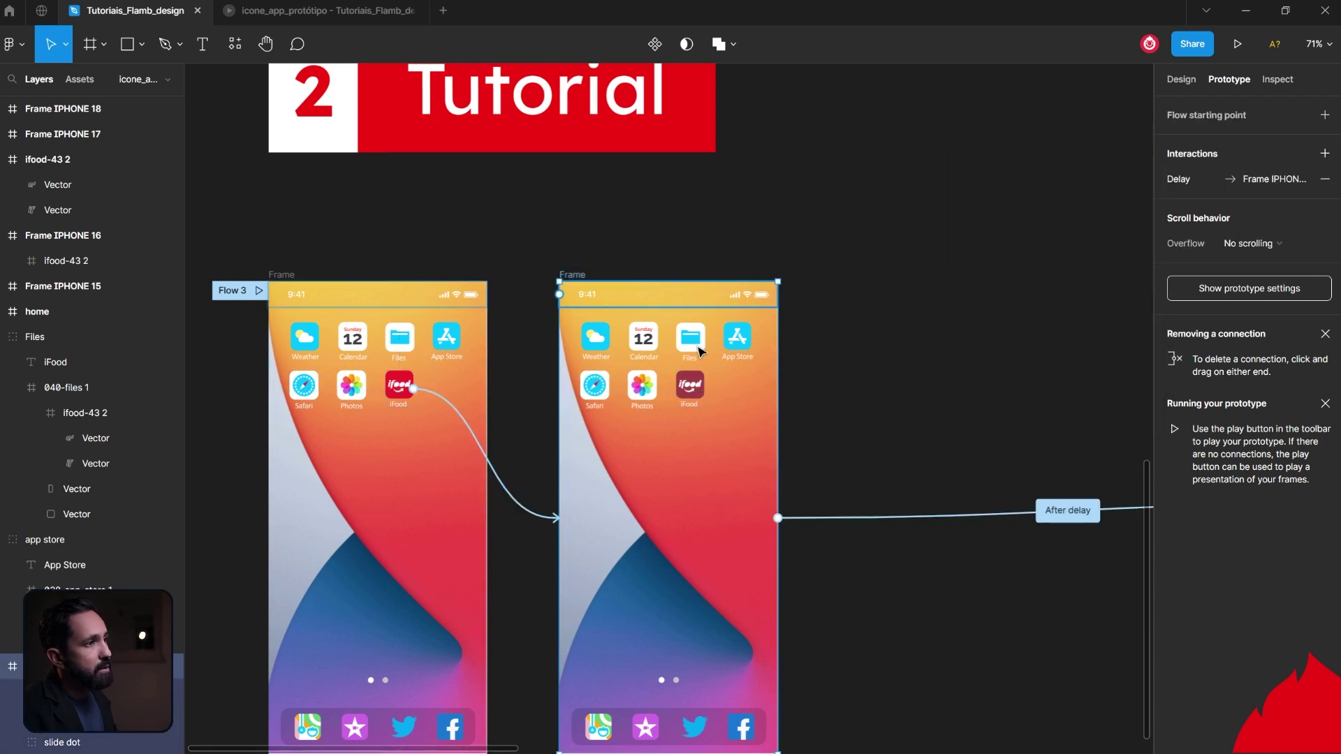
scroll(934, 416, "right", 10)
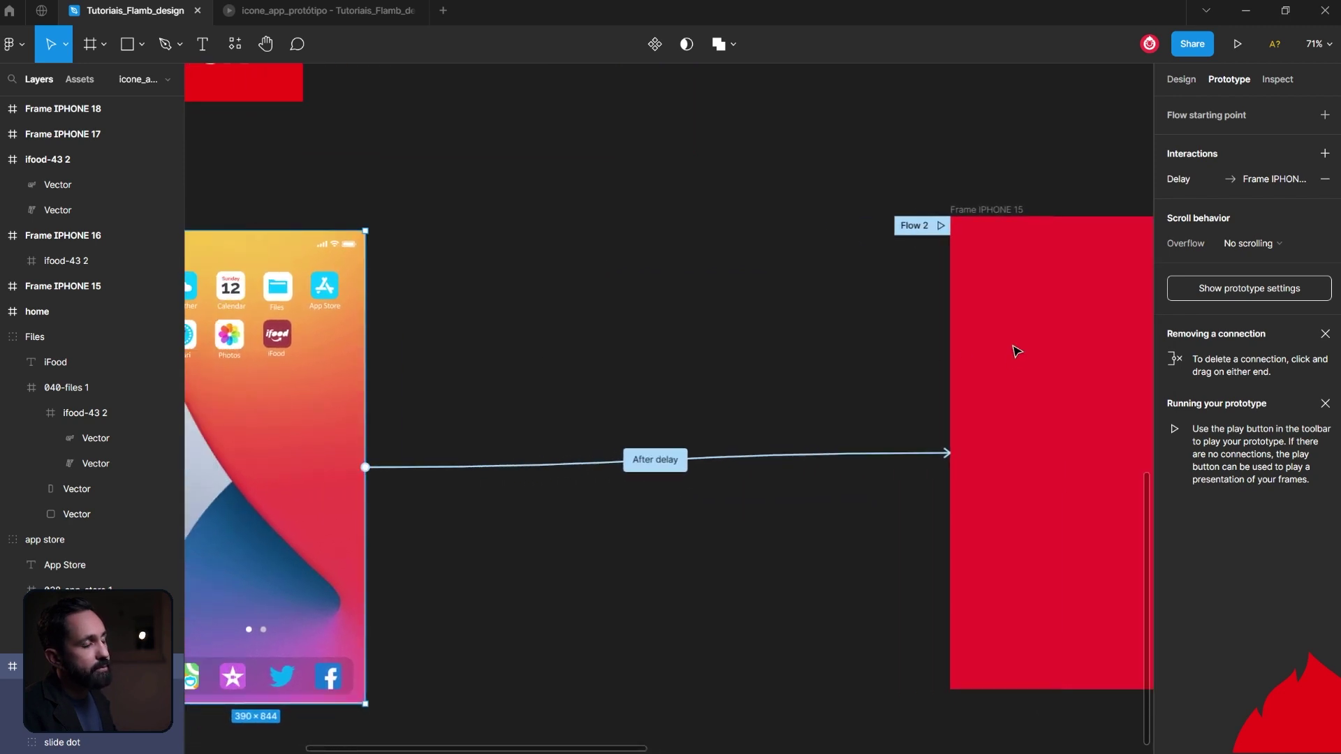
left_click(802, 454)
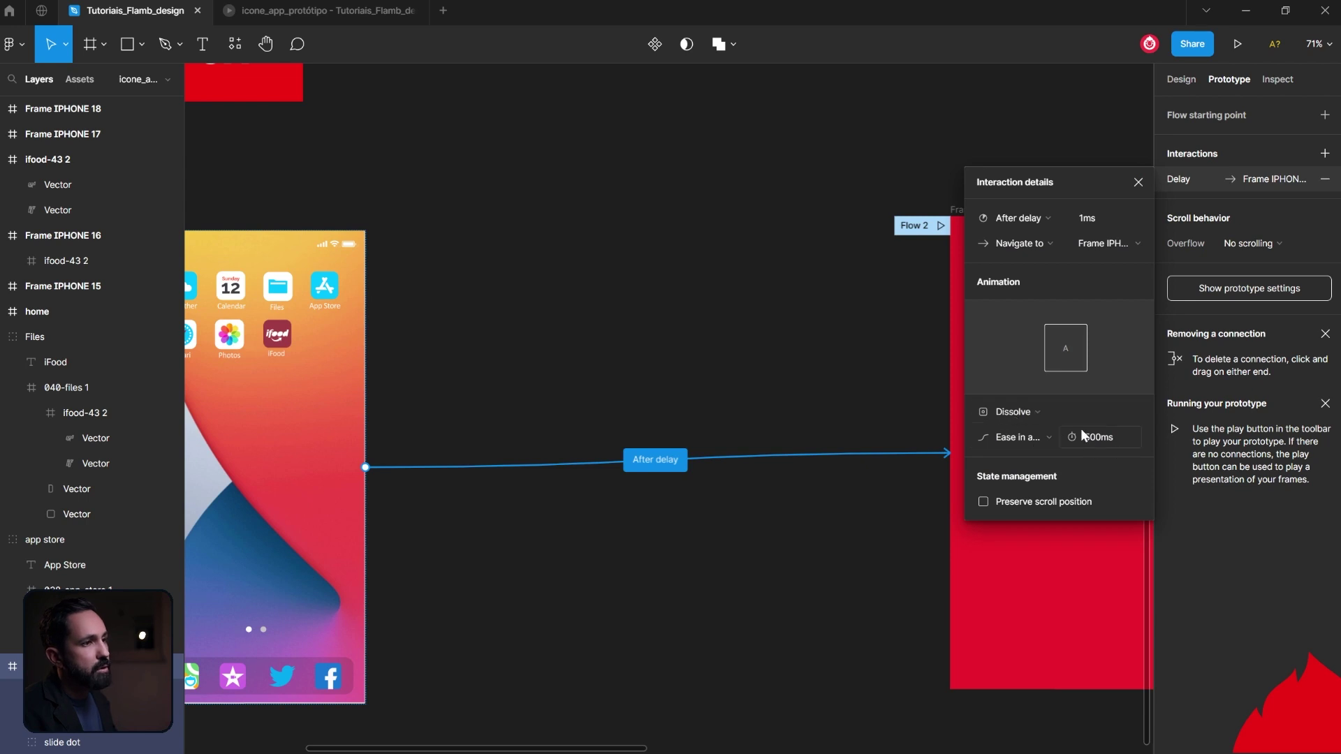
left_click(318, 11)
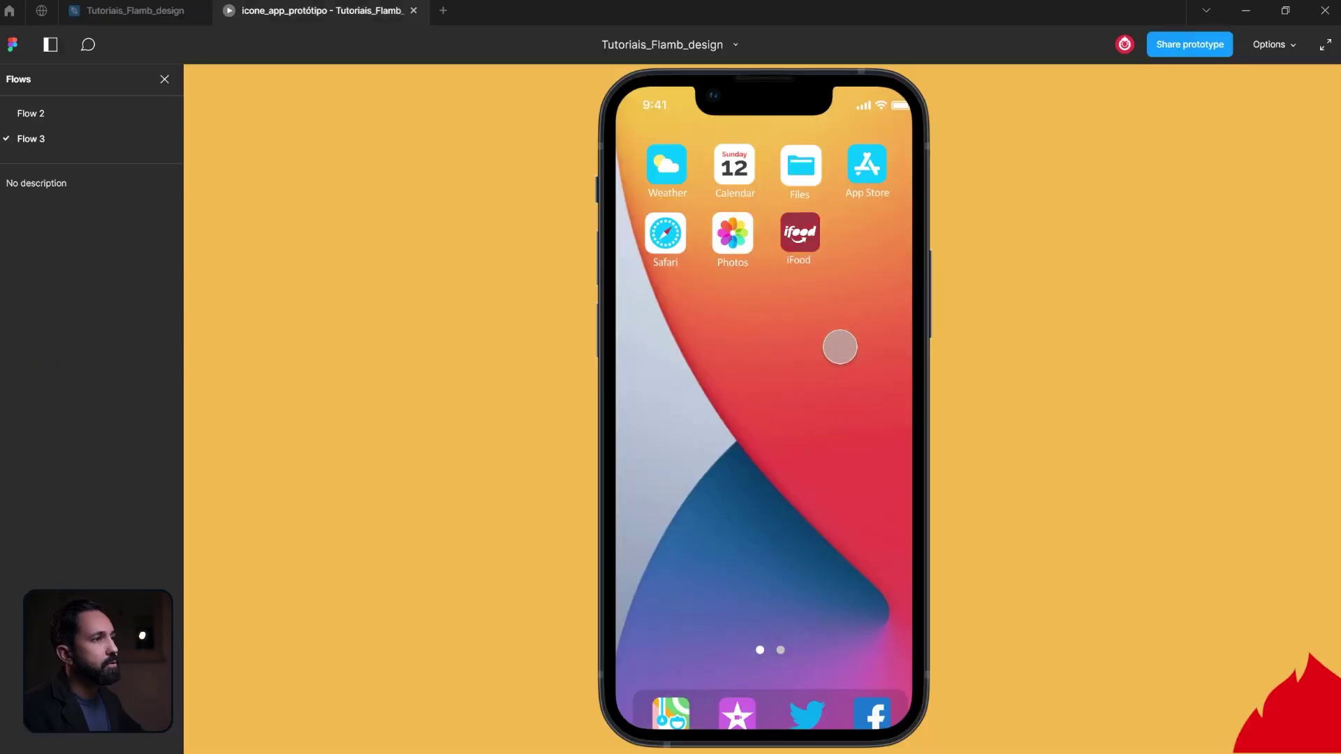